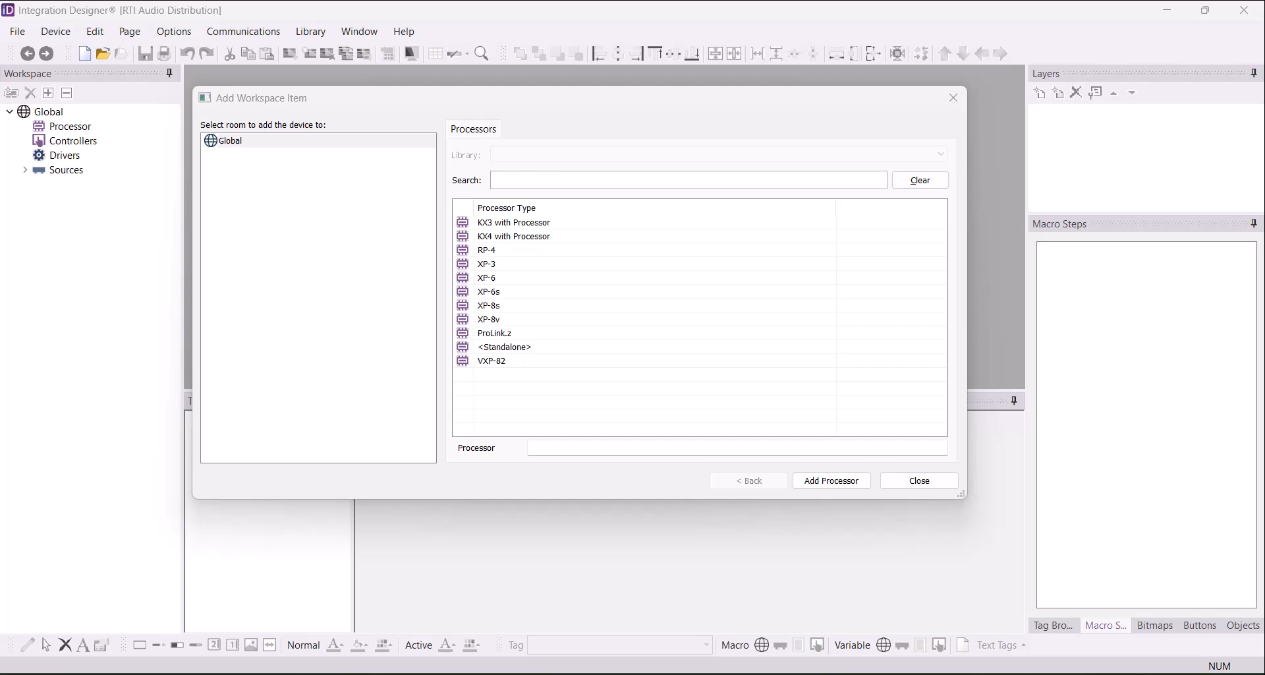
# Add an XP-6s processor to the workspace and create a room named Office.
pyautogui.click(484, 291)
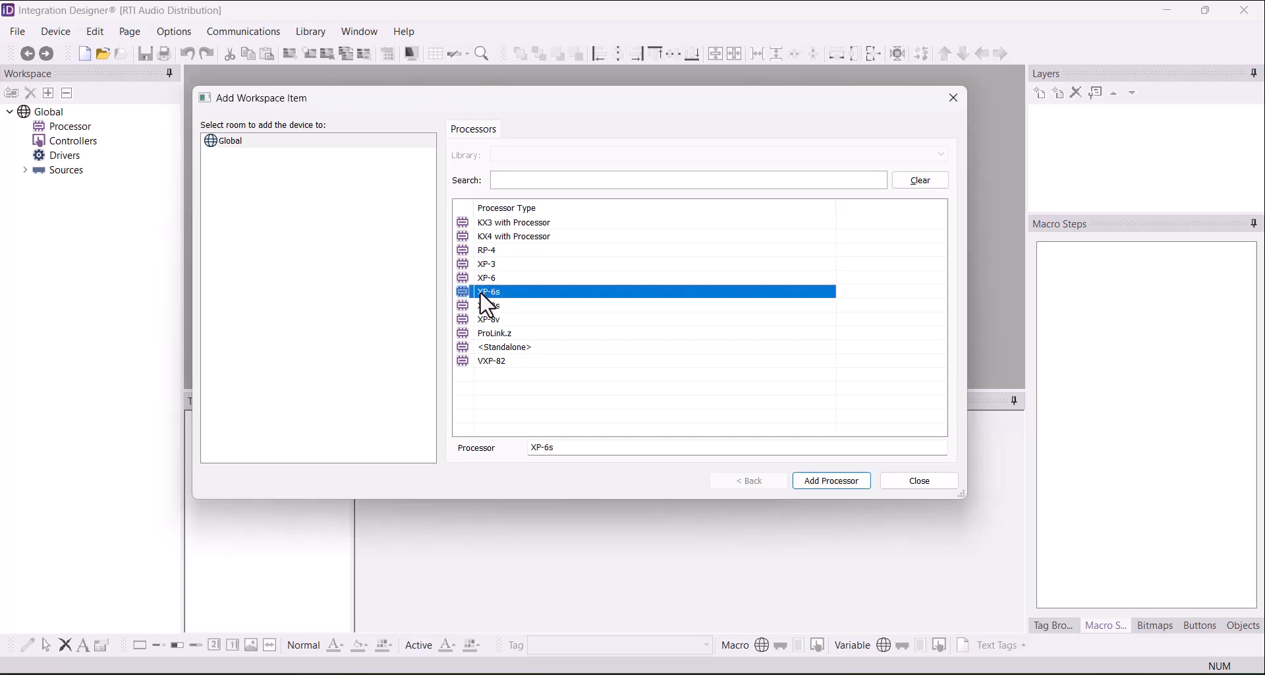
pyautogui.click(829, 483)
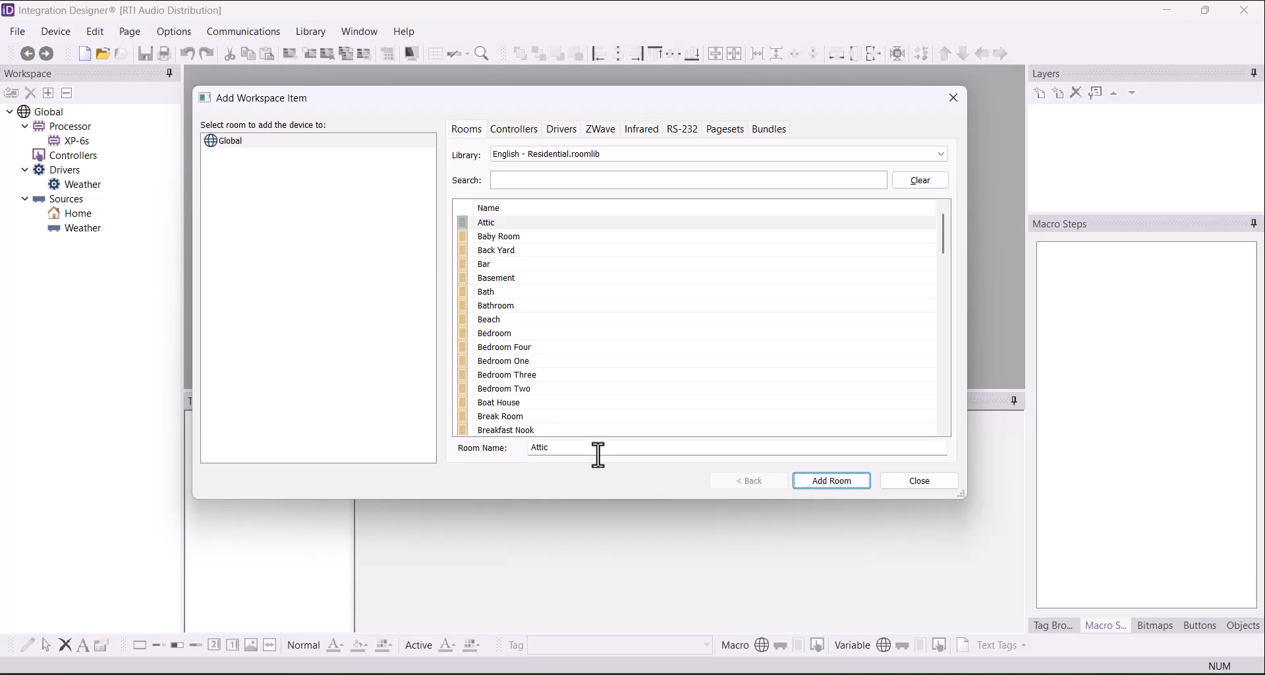
pyautogui.doubleClick(524, 448)
pyautogui.write('Office')
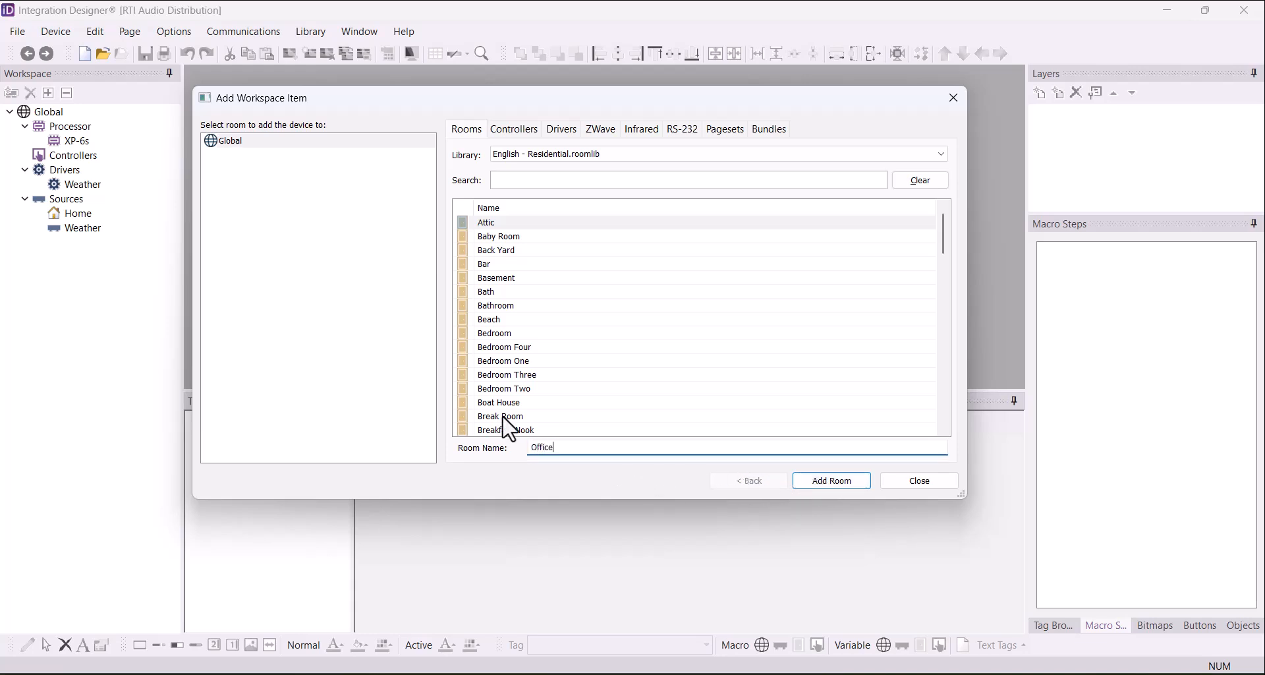
pyautogui.press('Return')
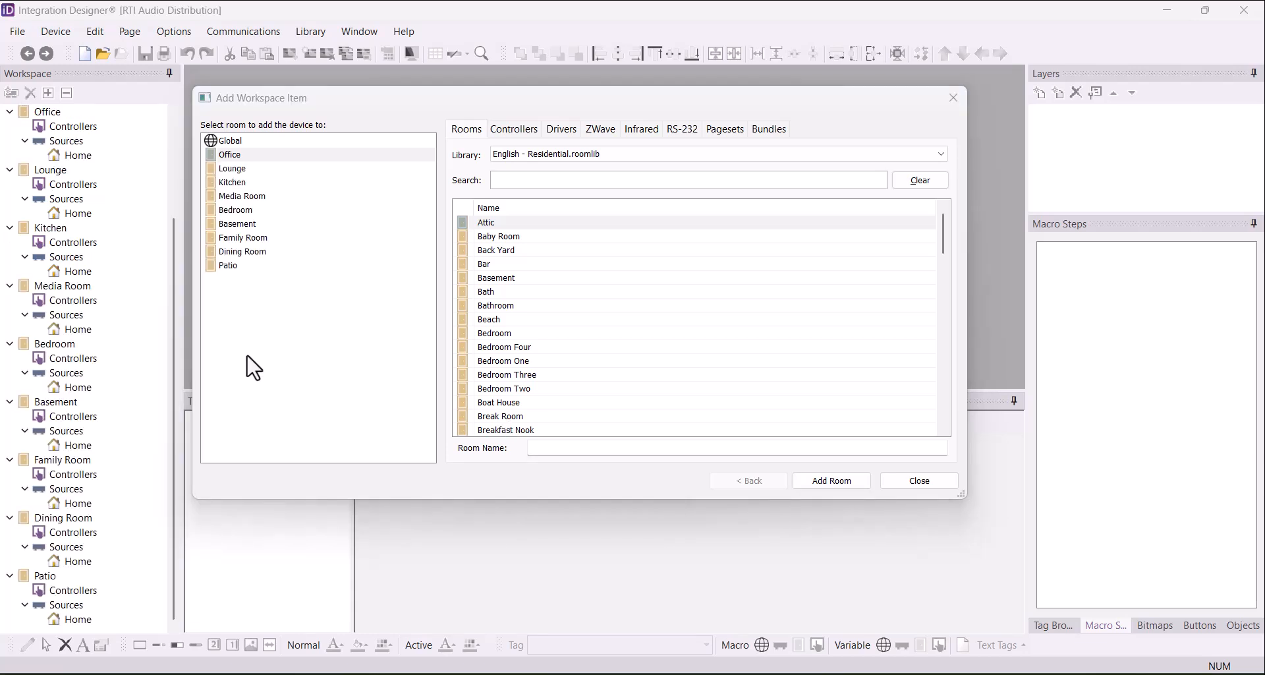
# Add an RTiPanel (iPad) controller named iPad to the Global room, keeping the Coral page template.
pyautogui.click(518, 130)
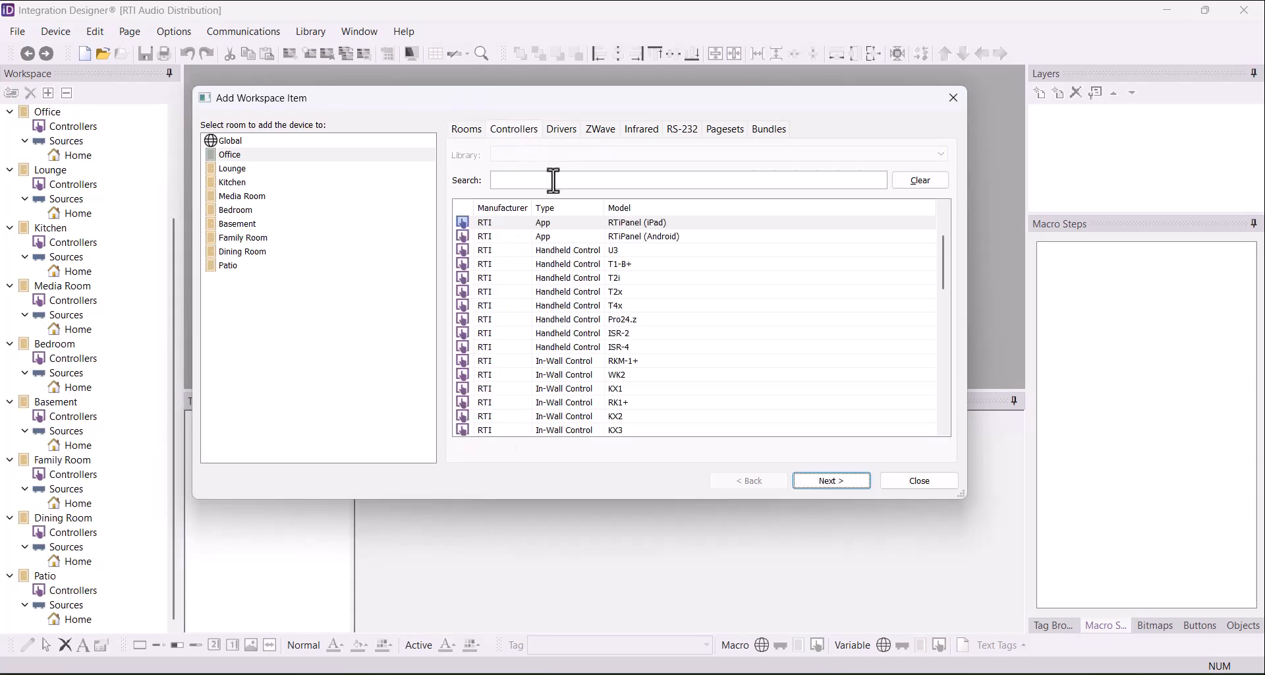
pyautogui.click(614, 226)
pyautogui.click(275, 141)
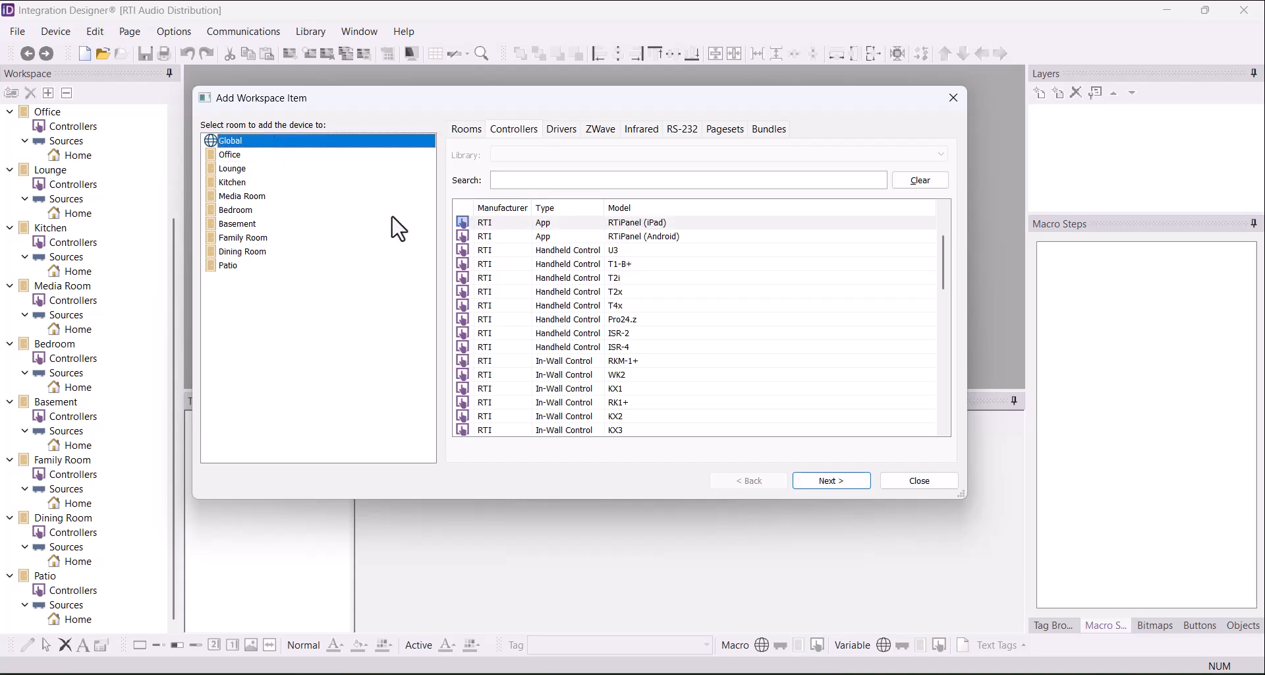
pyautogui.click(829, 480)
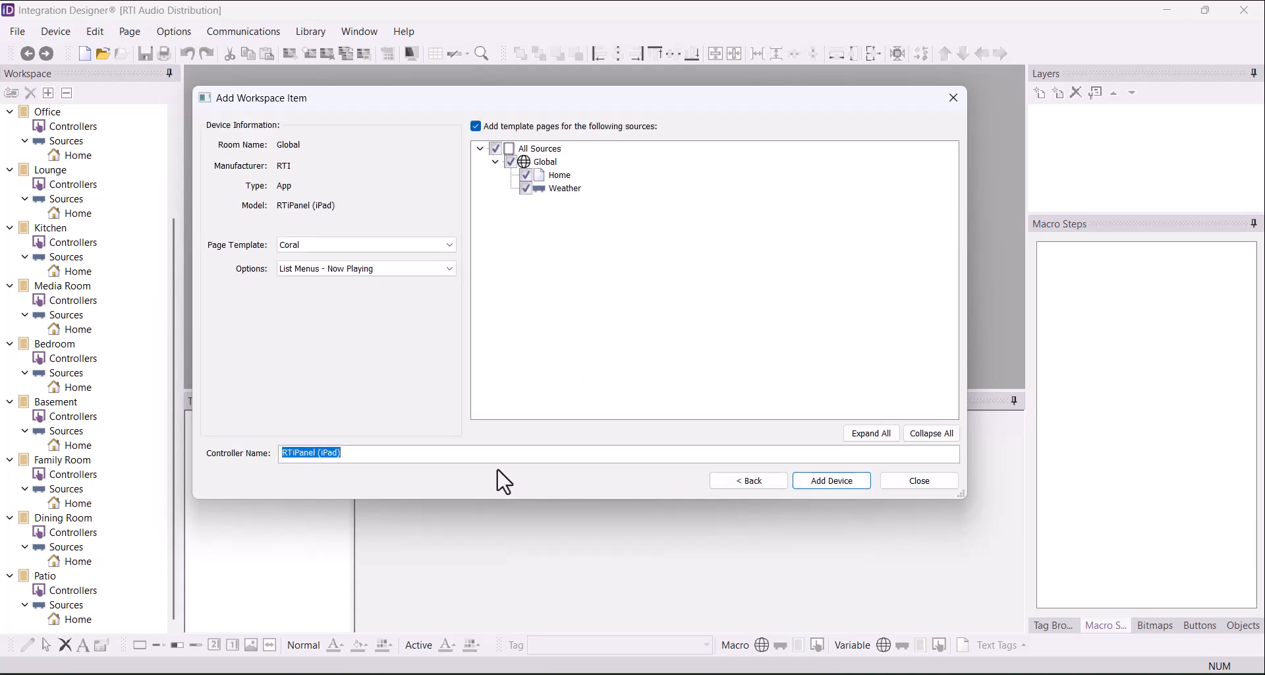
pyautogui.write('iPad')
pyautogui.click(837, 484)
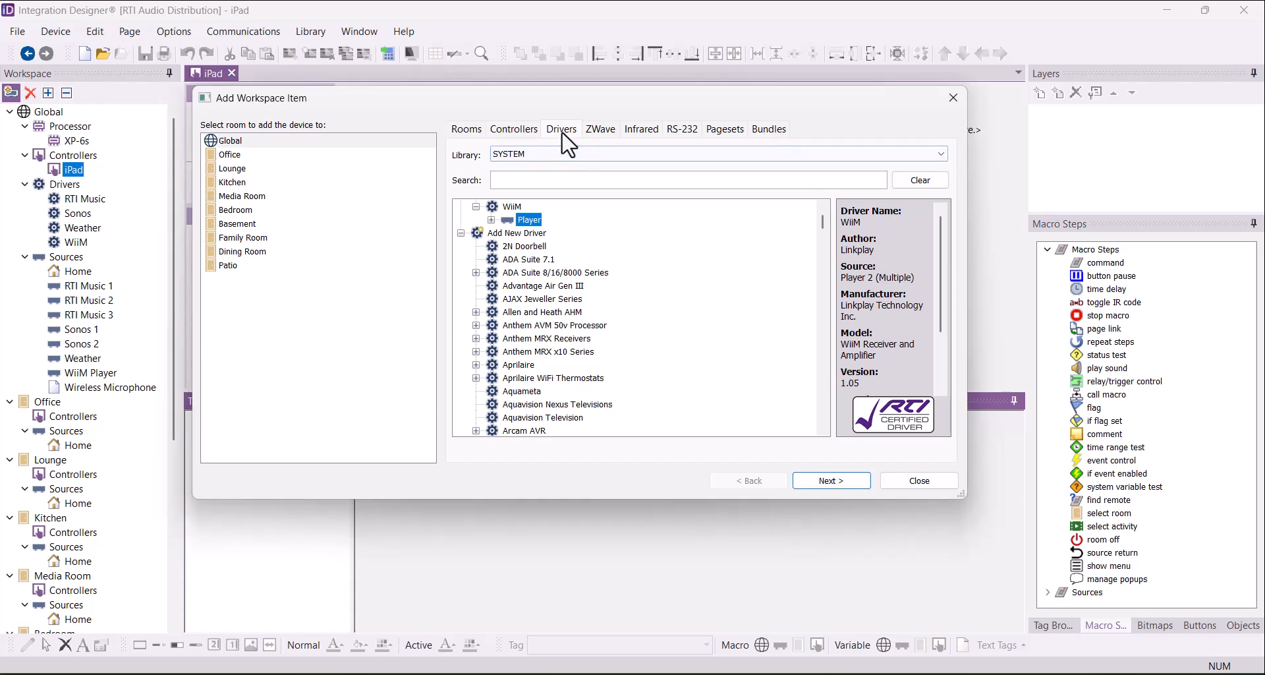
# Search the driver library for RTI DSP and add the RTI AD DSP Matrix driver to the Global room.
pyautogui.click(553, 179)
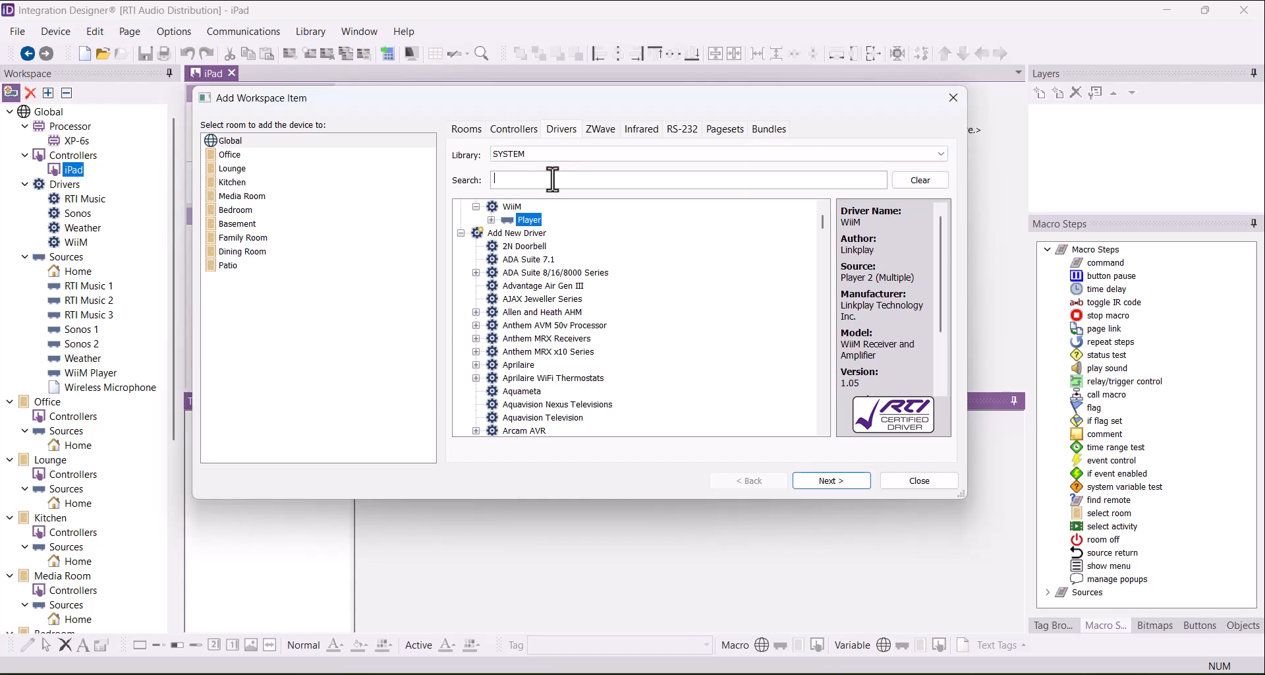
pyautogui.write('RT')
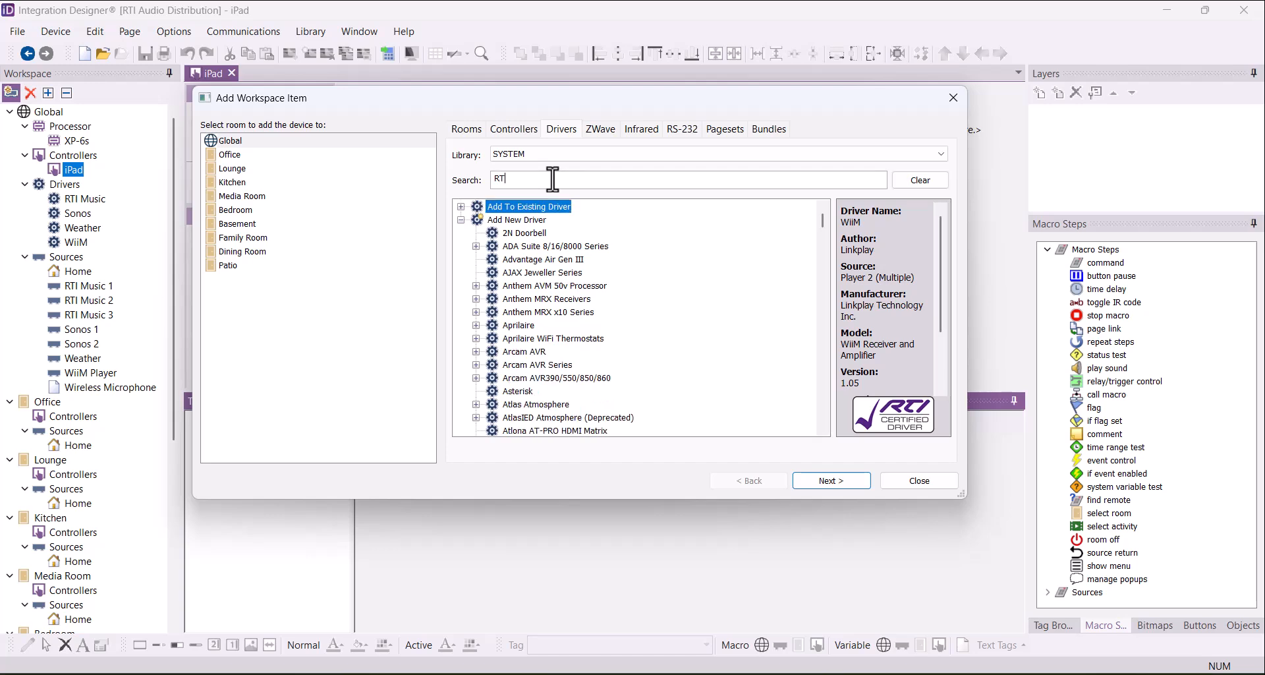
pyautogui.write('I DSP')
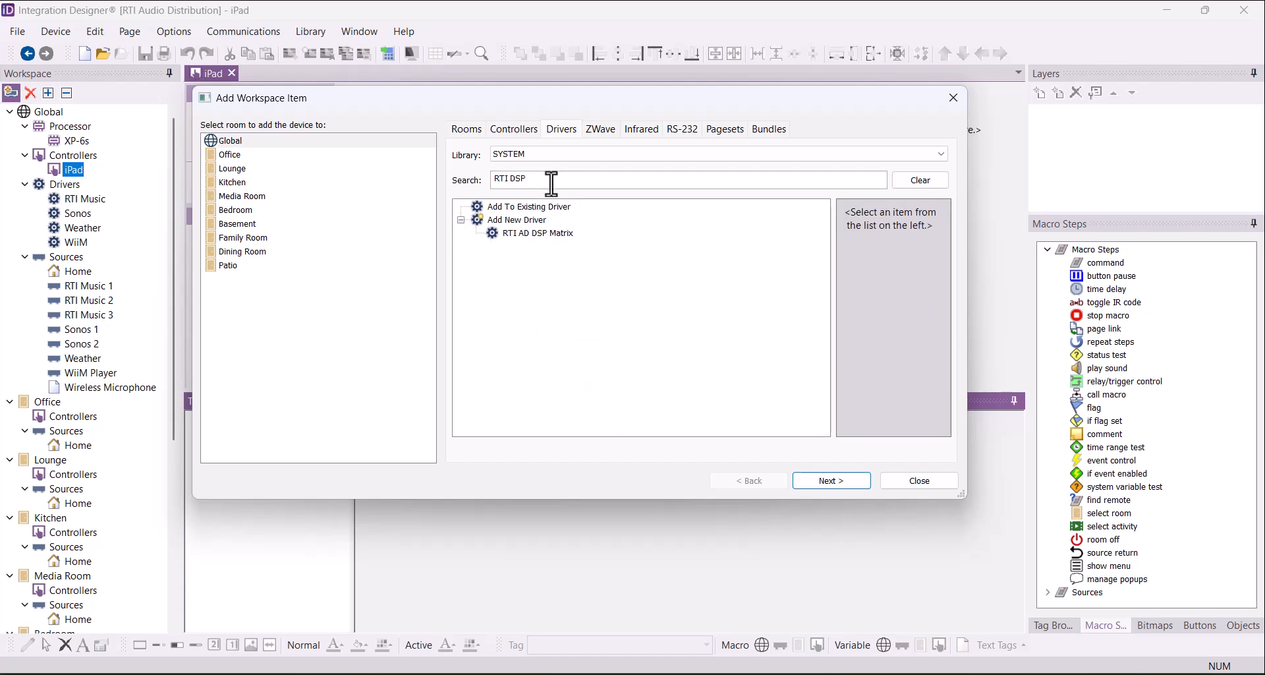
pyautogui.click(540, 235)
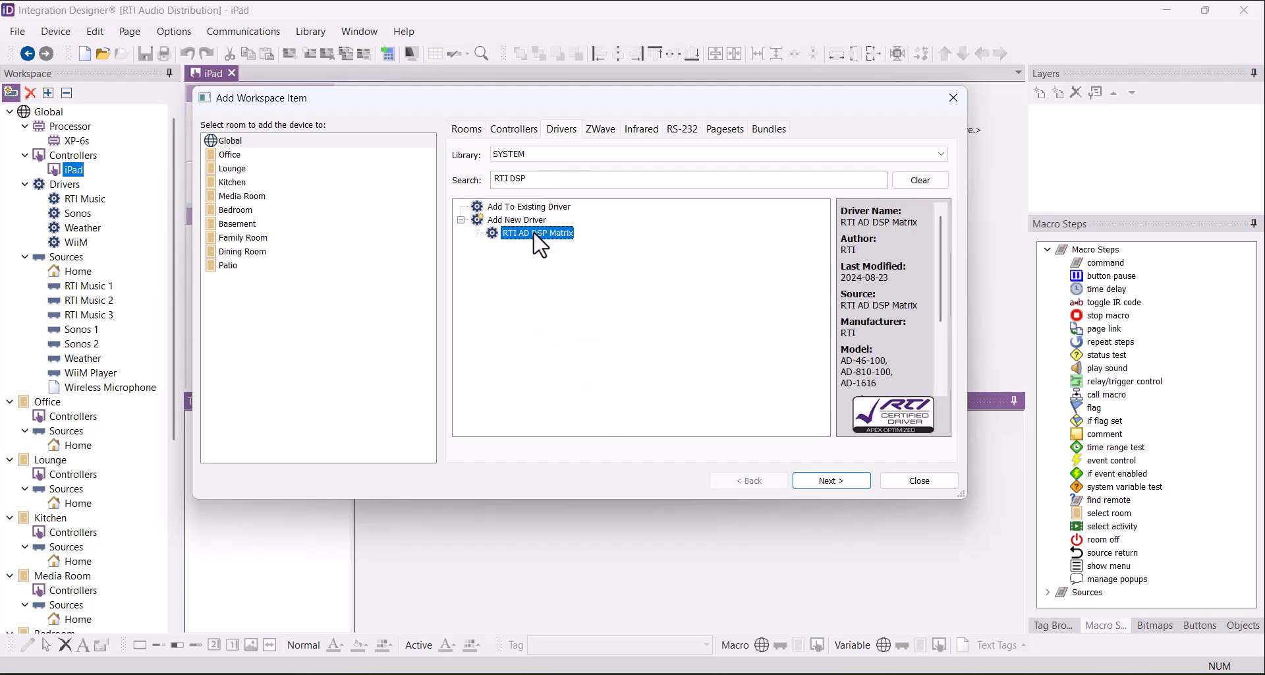
pyautogui.click(251, 141)
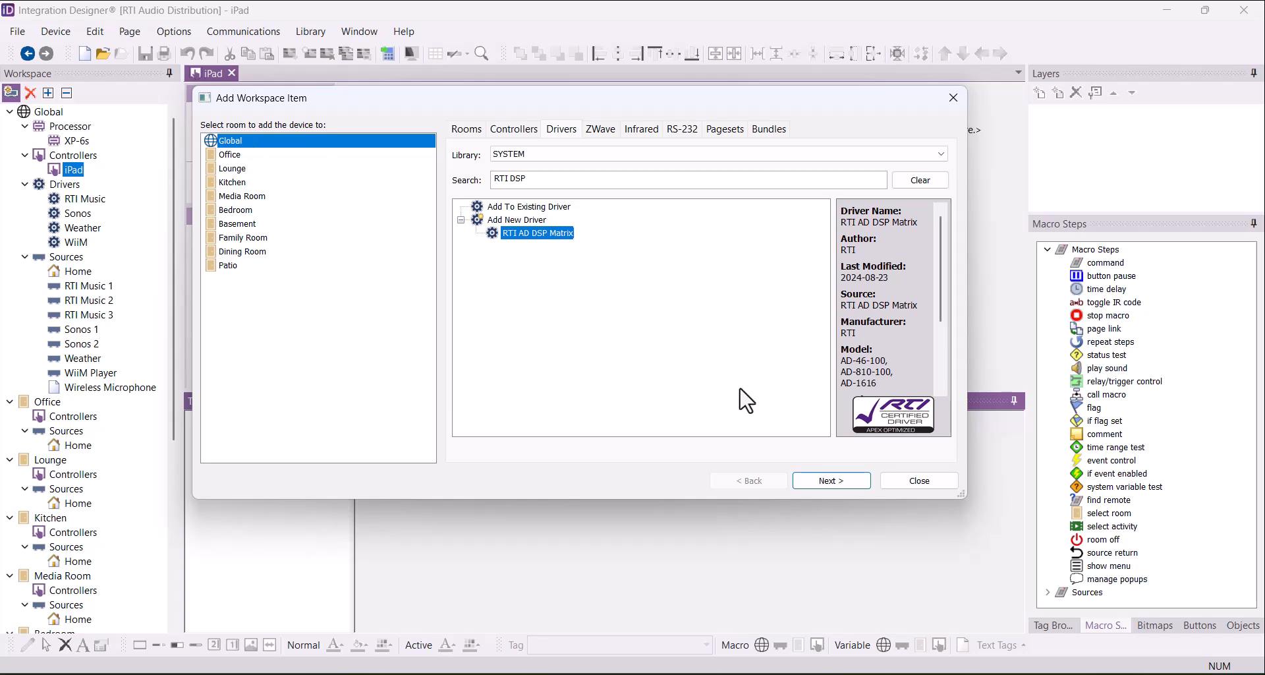
pyautogui.click(832, 480)
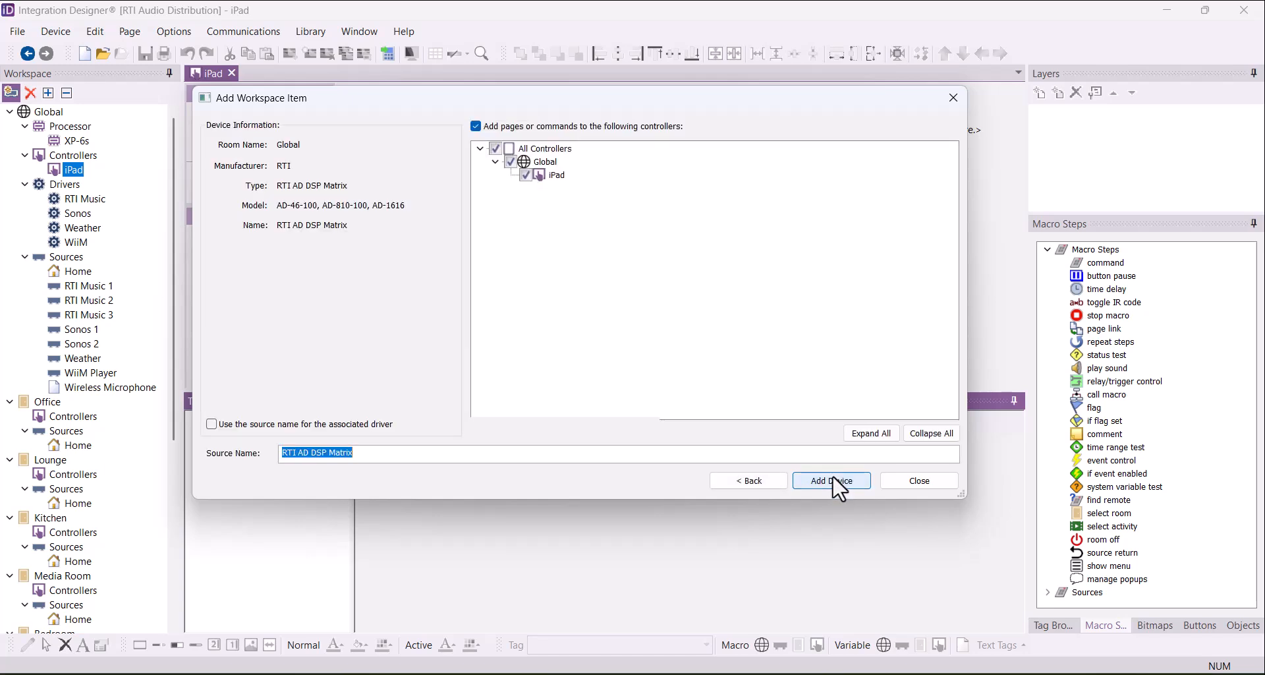
pyautogui.click(832, 478)
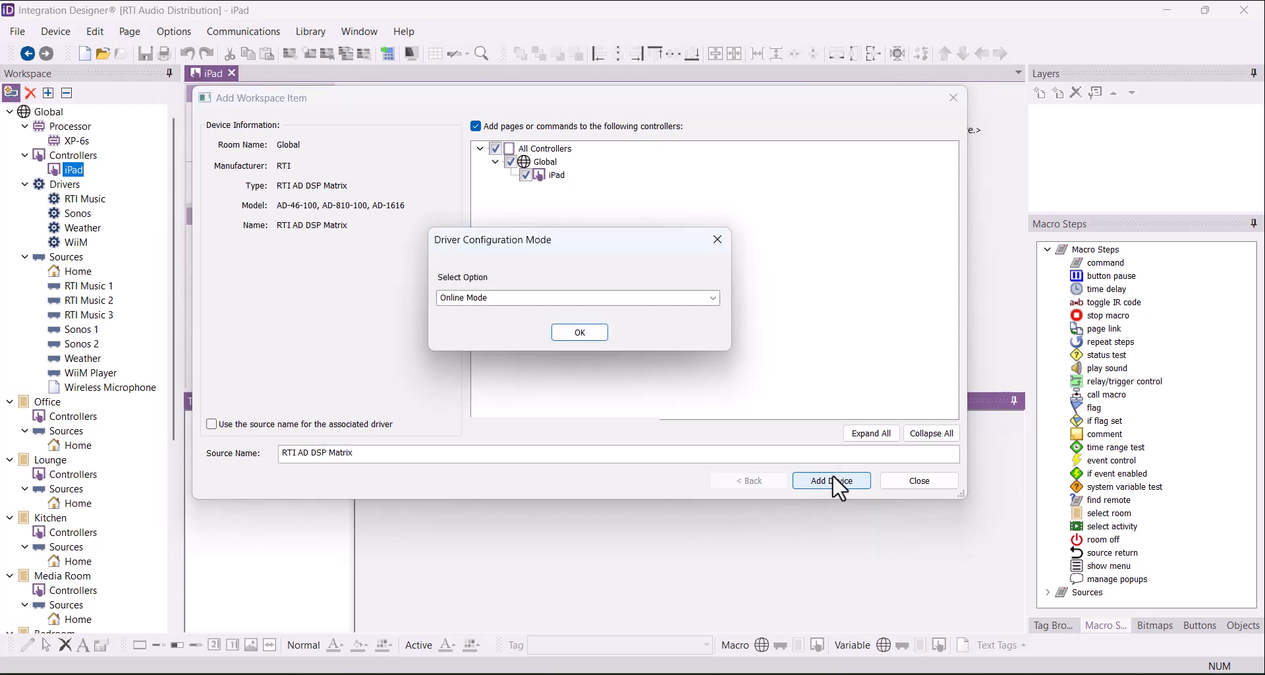
# Configure the RTI AD DSP Matrix driver in Online Mode, accept the device discovery and finish adding workspace items.
pyautogui.click(713, 298)
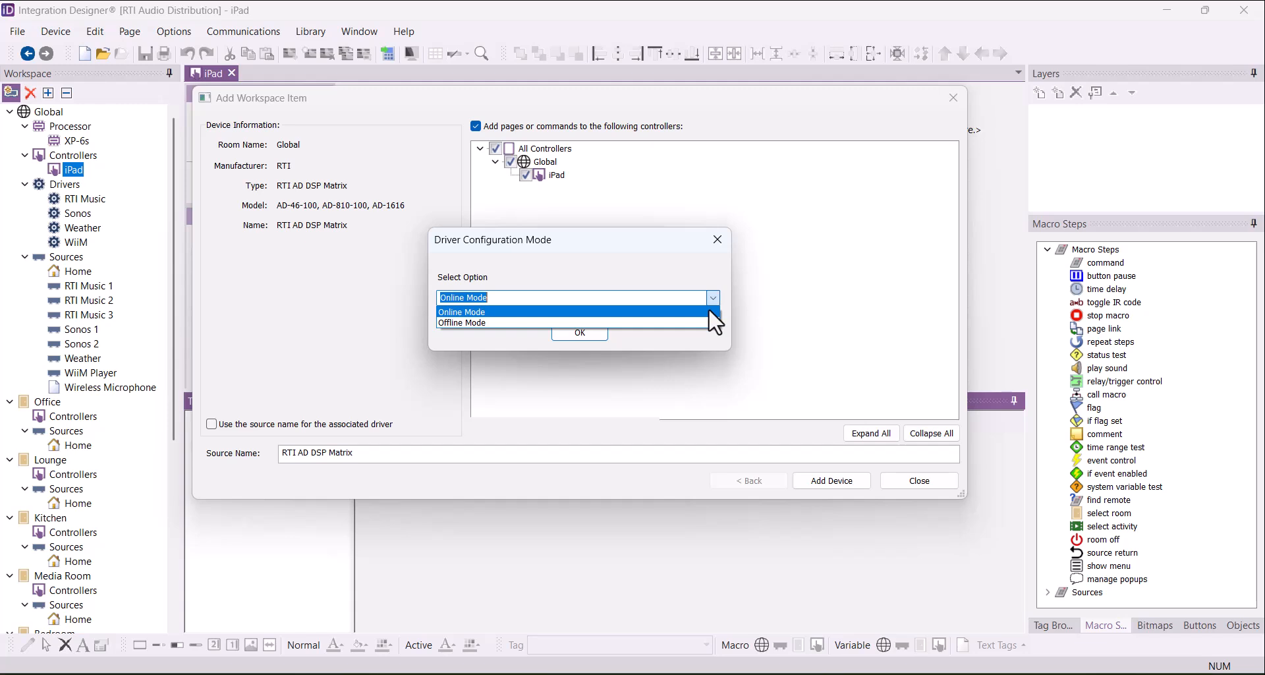
pyautogui.click(709, 309)
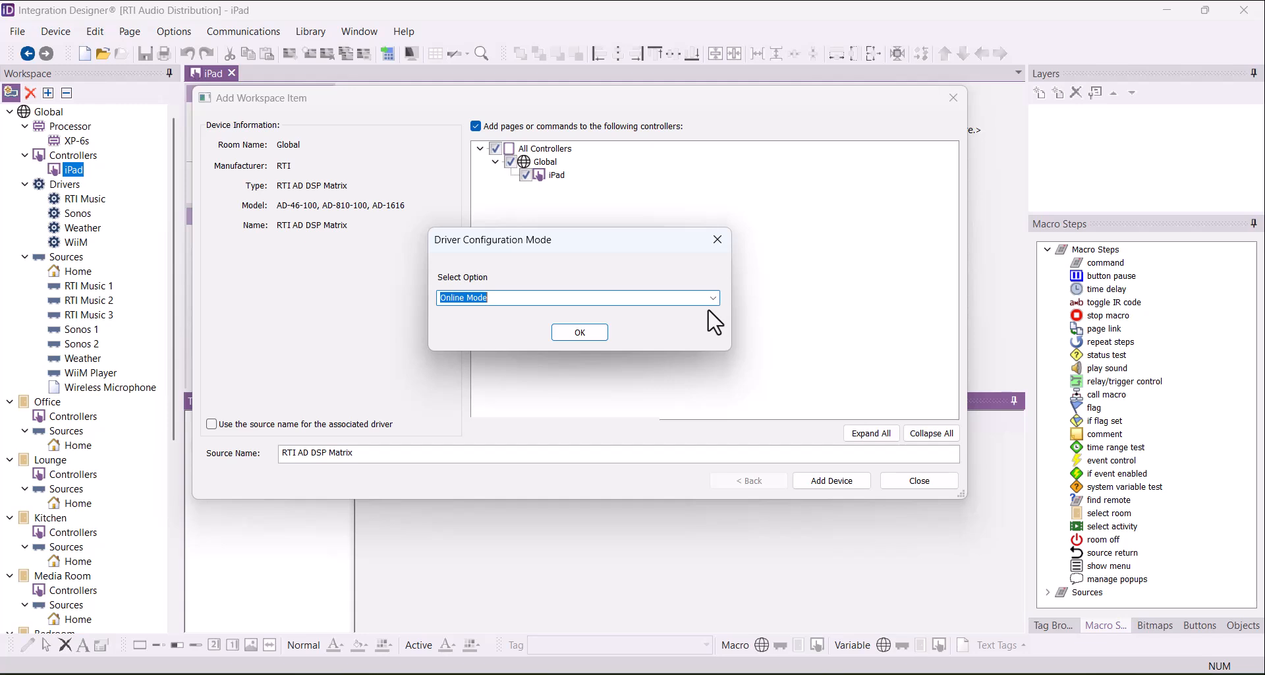
pyautogui.click(580, 332)
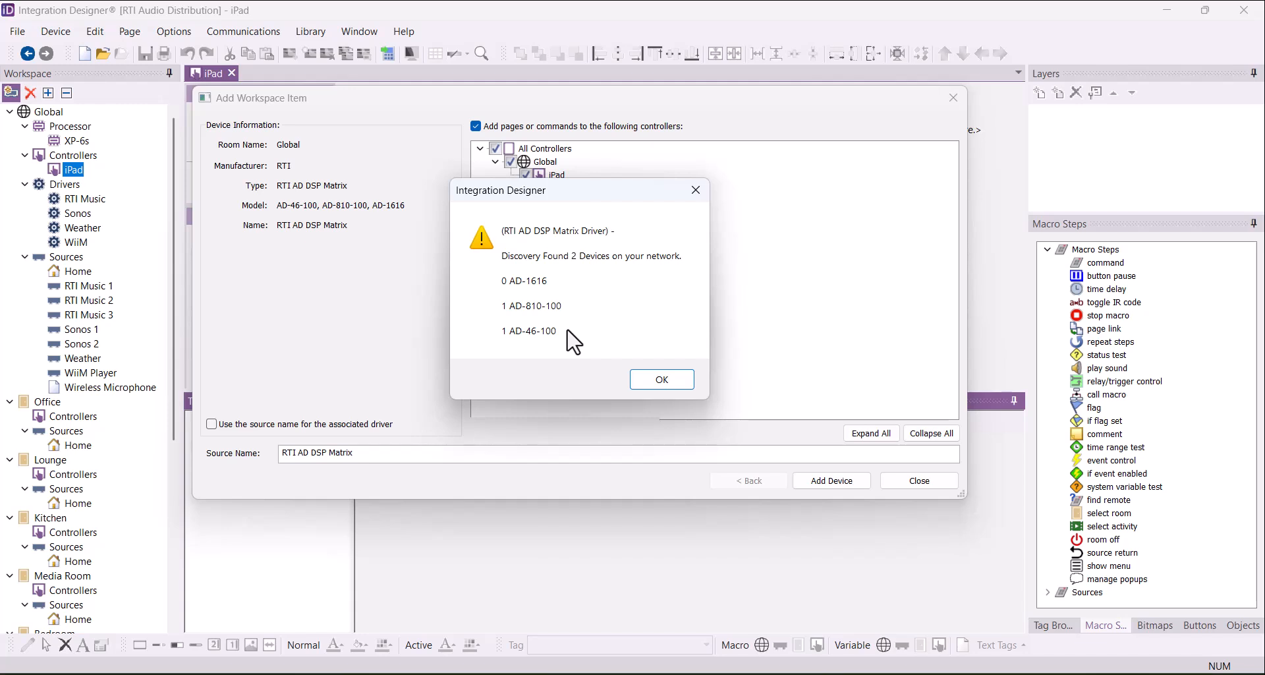
pyautogui.click(651, 381)
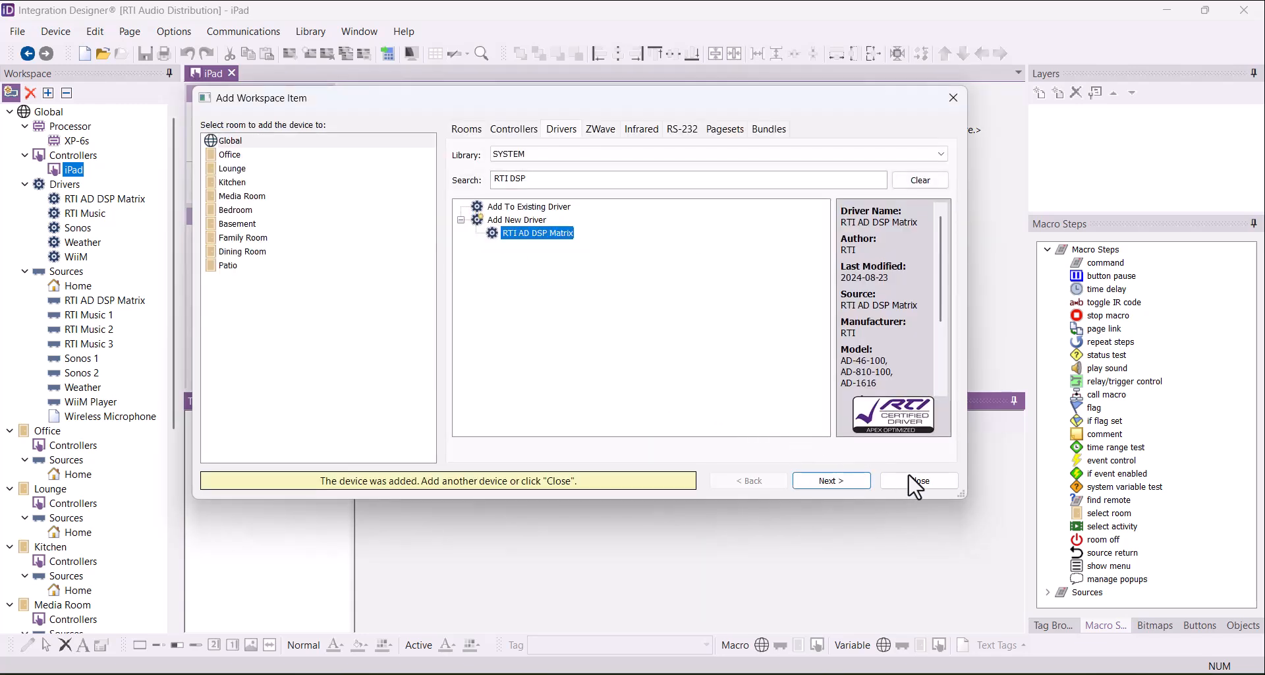
pyautogui.click(926, 480)
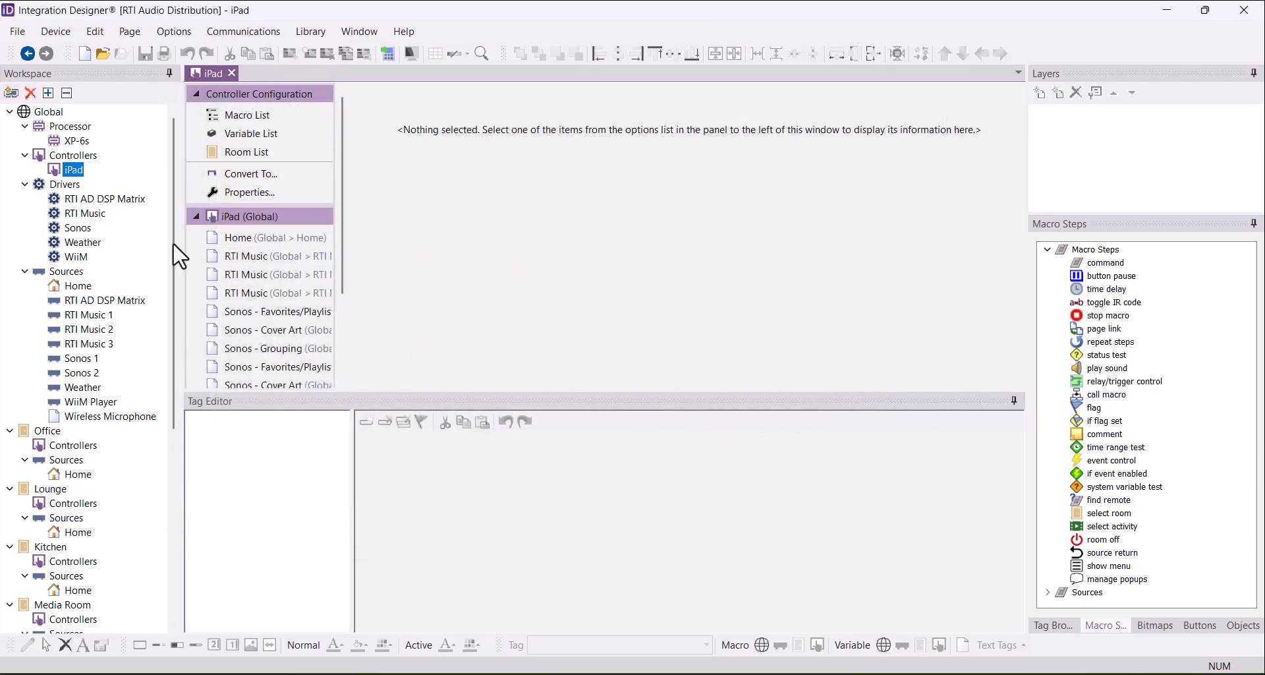
# In the RTI AD DSP Matrix driver properties, set the number of AD-810-100 units in use to 1.
pyautogui.click(75, 199)
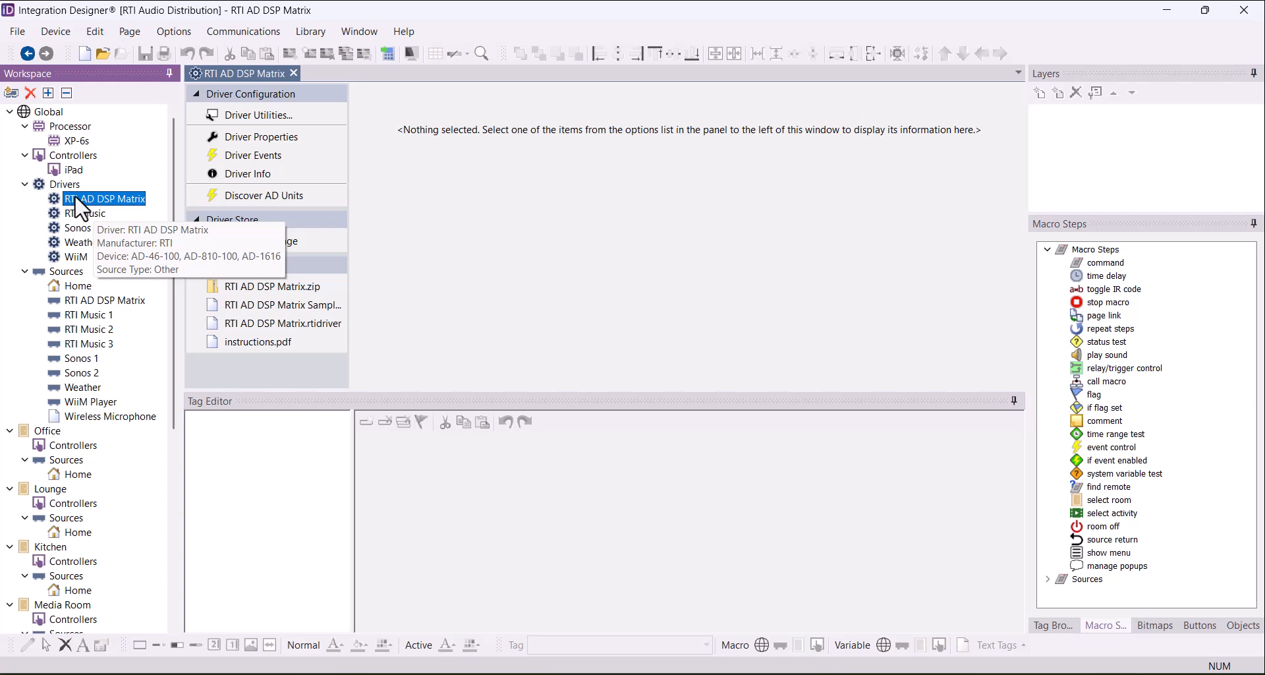
pyautogui.click(241, 142)
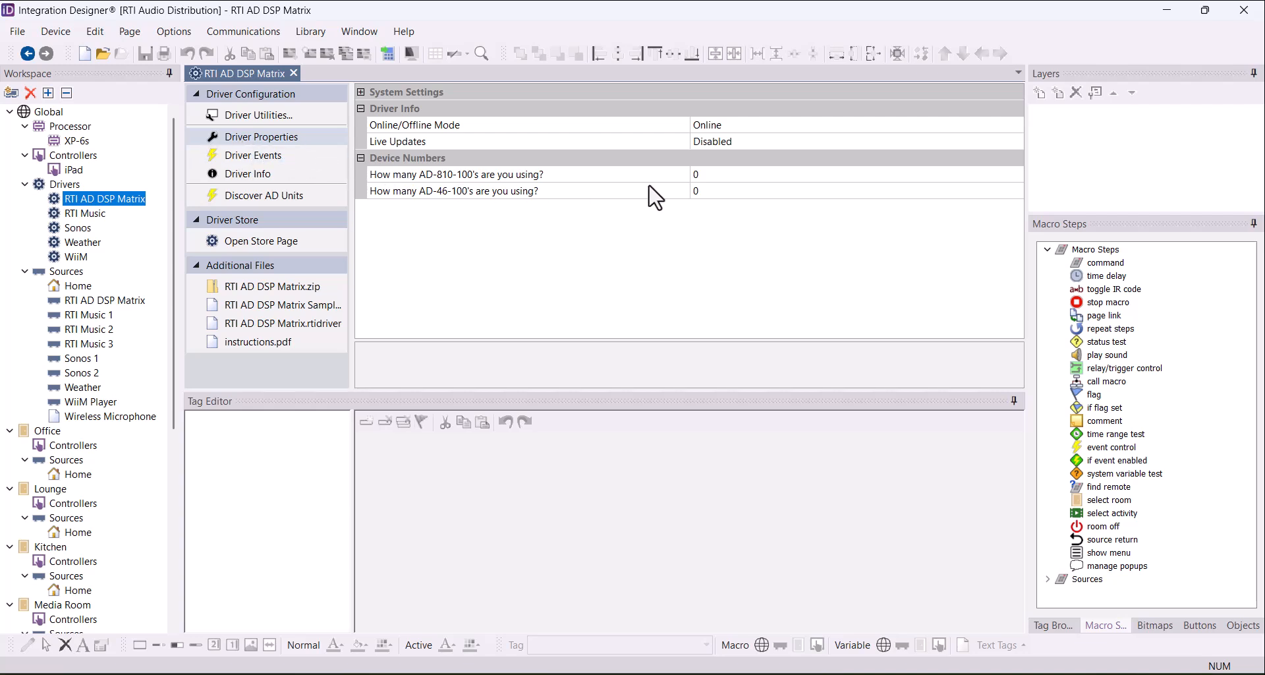
pyautogui.click(752, 174)
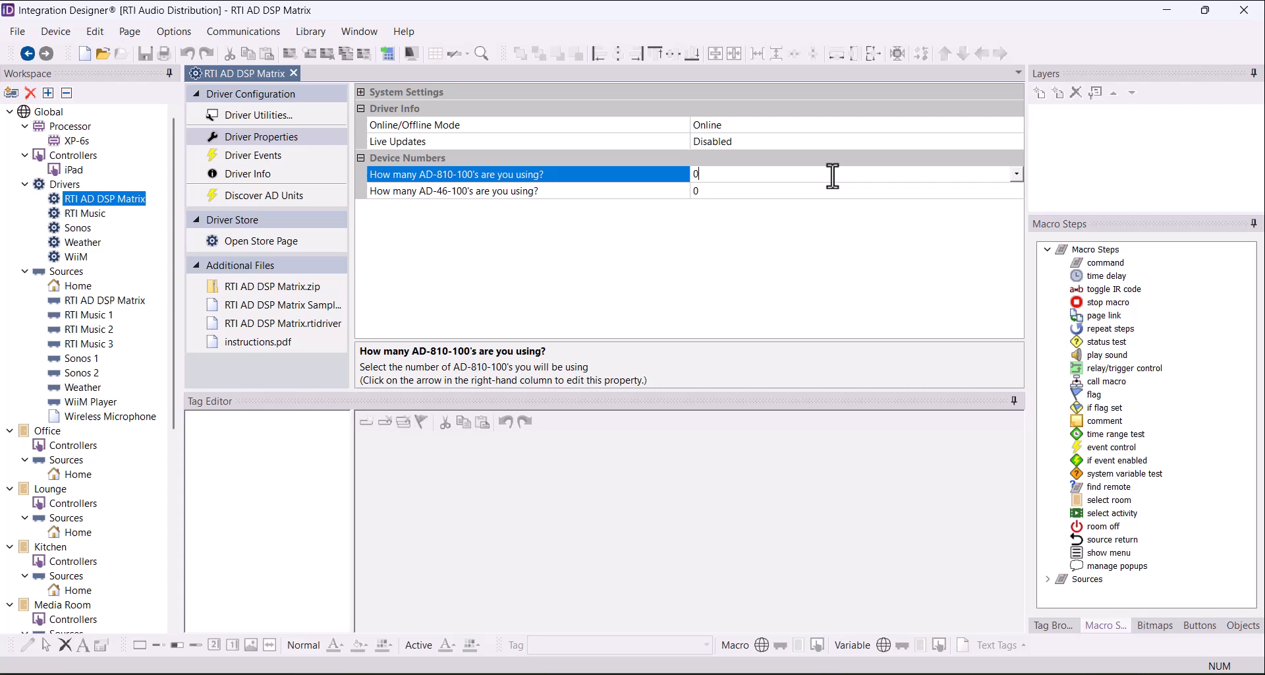
pyautogui.click(1016, 174)
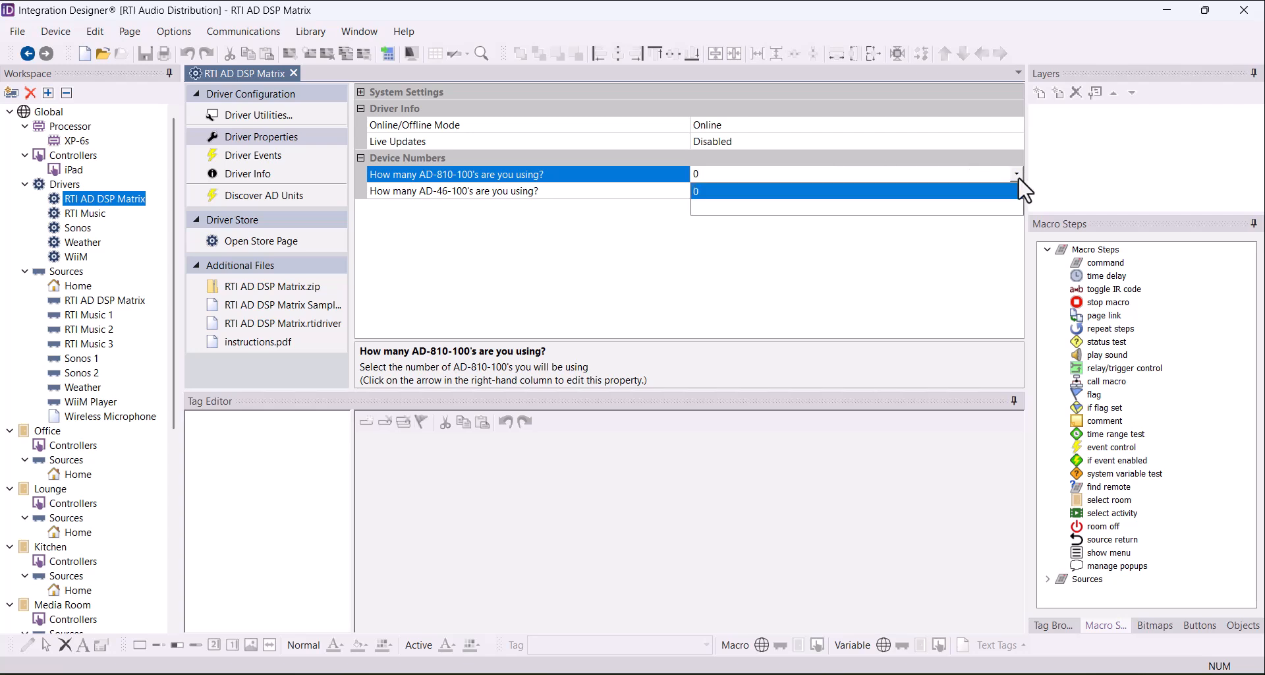
pyautogui.click(950, 207)
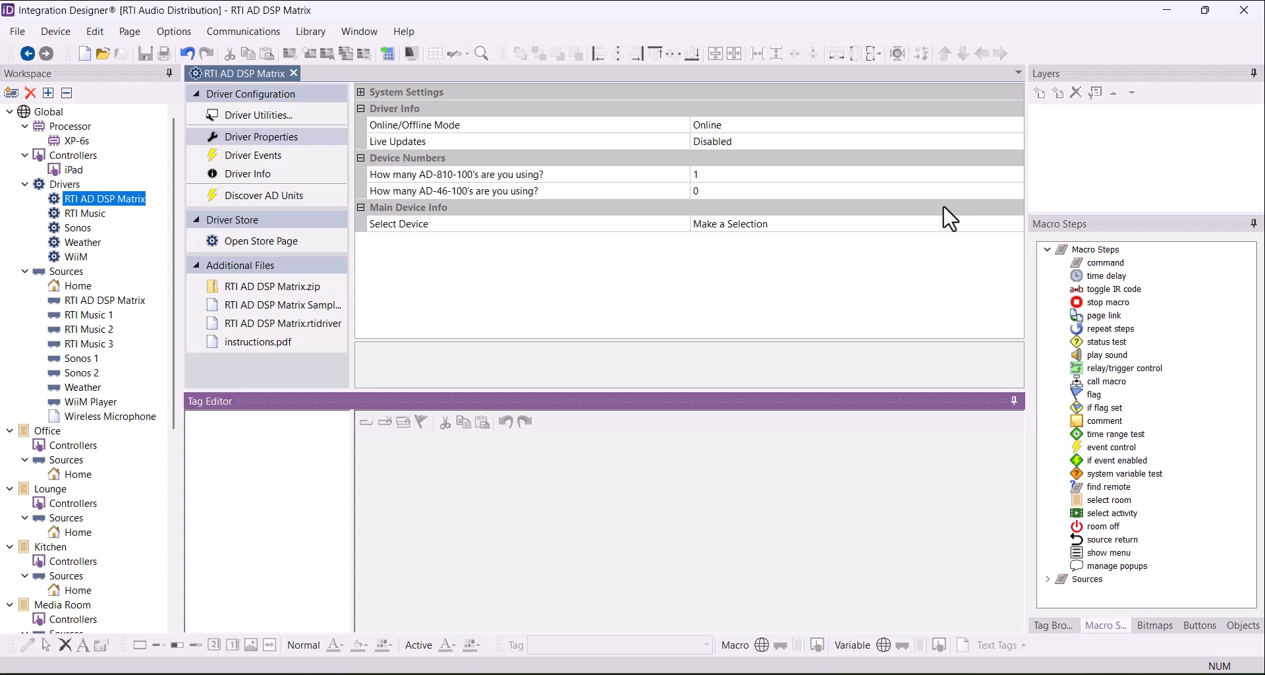
# Assign the discovered AD-810-100 unit as the driver's main device.
pyautogui.click(789, 228)
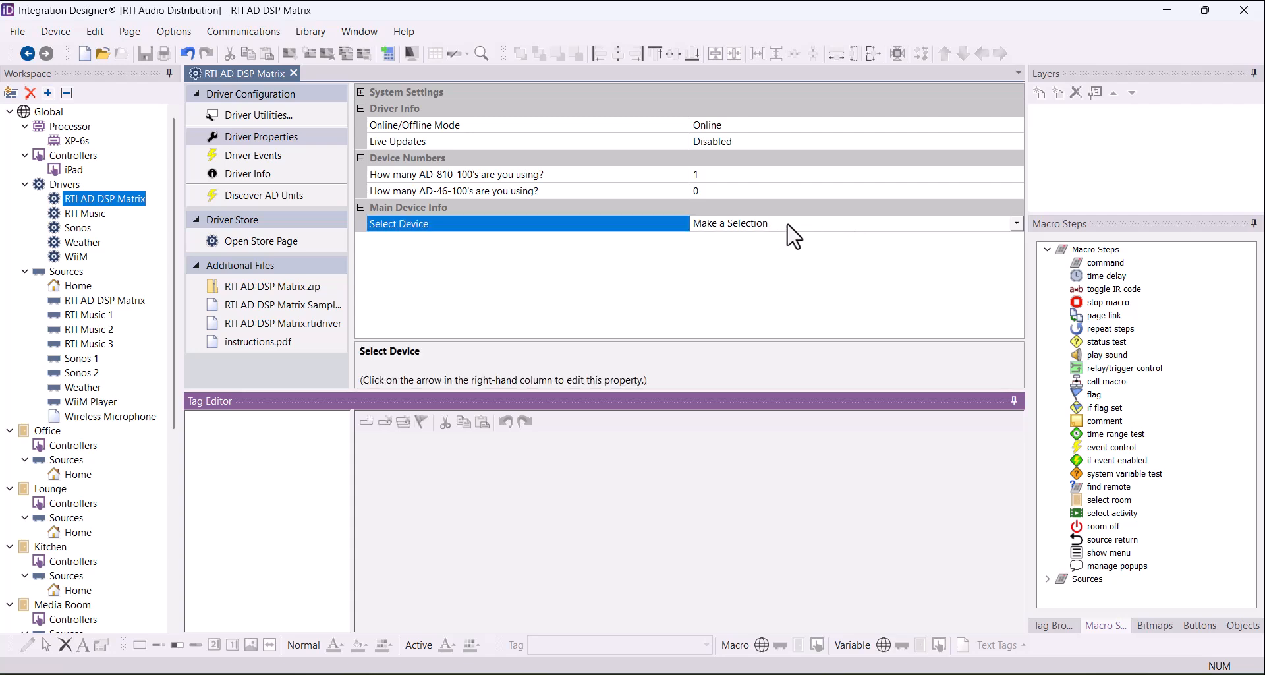
pyautogui.click(1018, 224)
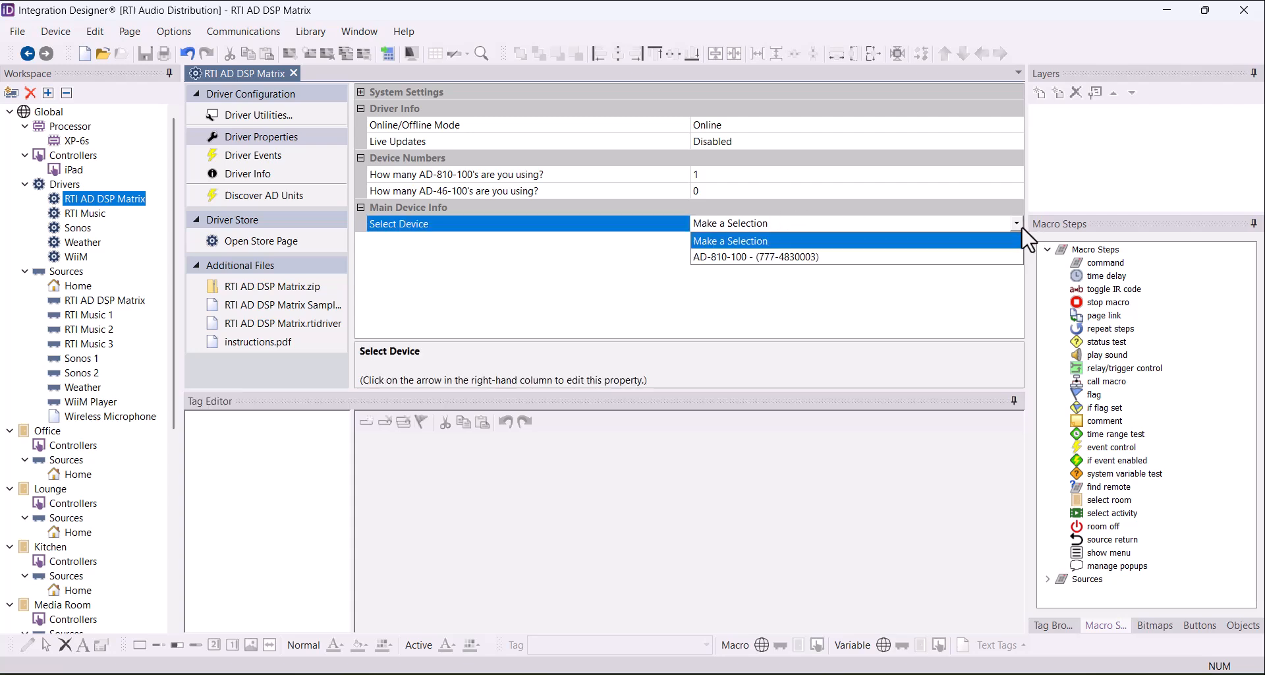
pyautogui.click(979, 255)
# Enlarge the driver properties area and set the number of groups to use to 1 in the group info.
pyautogui.scroll(-2, 979, 257)
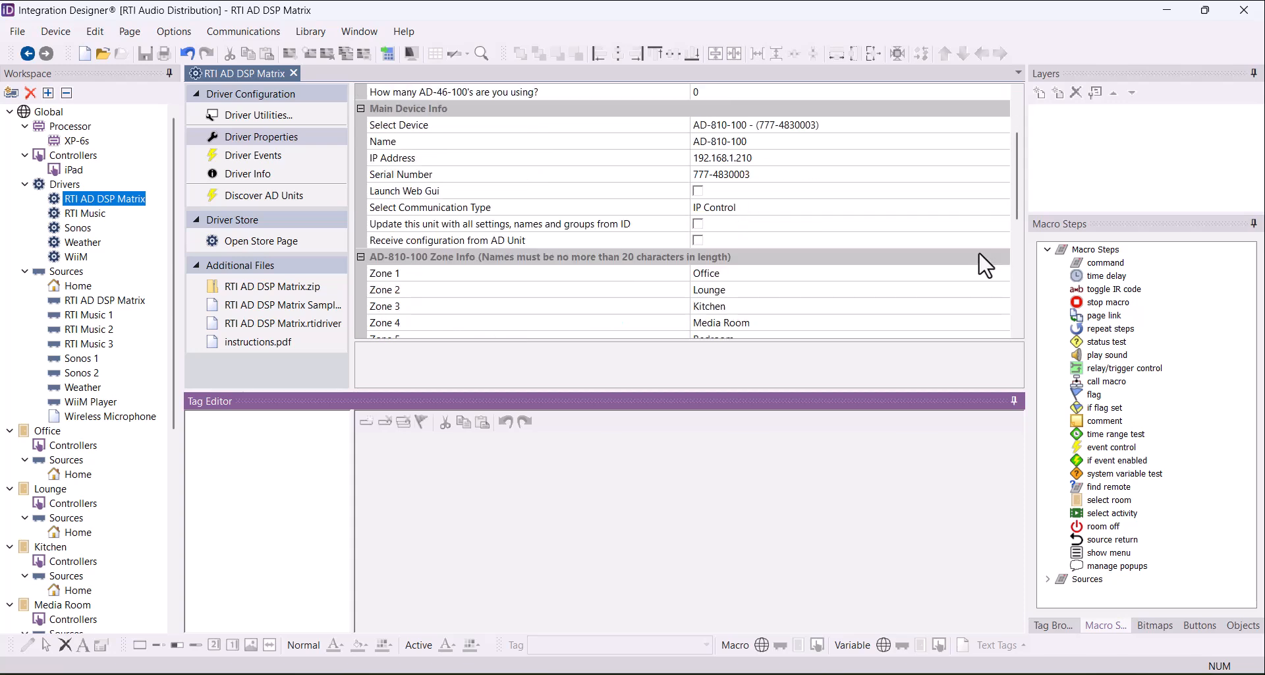
pyautogui.moveTo(922, 390); pyautogui.dragTo(923, 530)
pyautogui.scroll(-2, 894, 310)
pyautogui.scroll(-2, 895, 305)
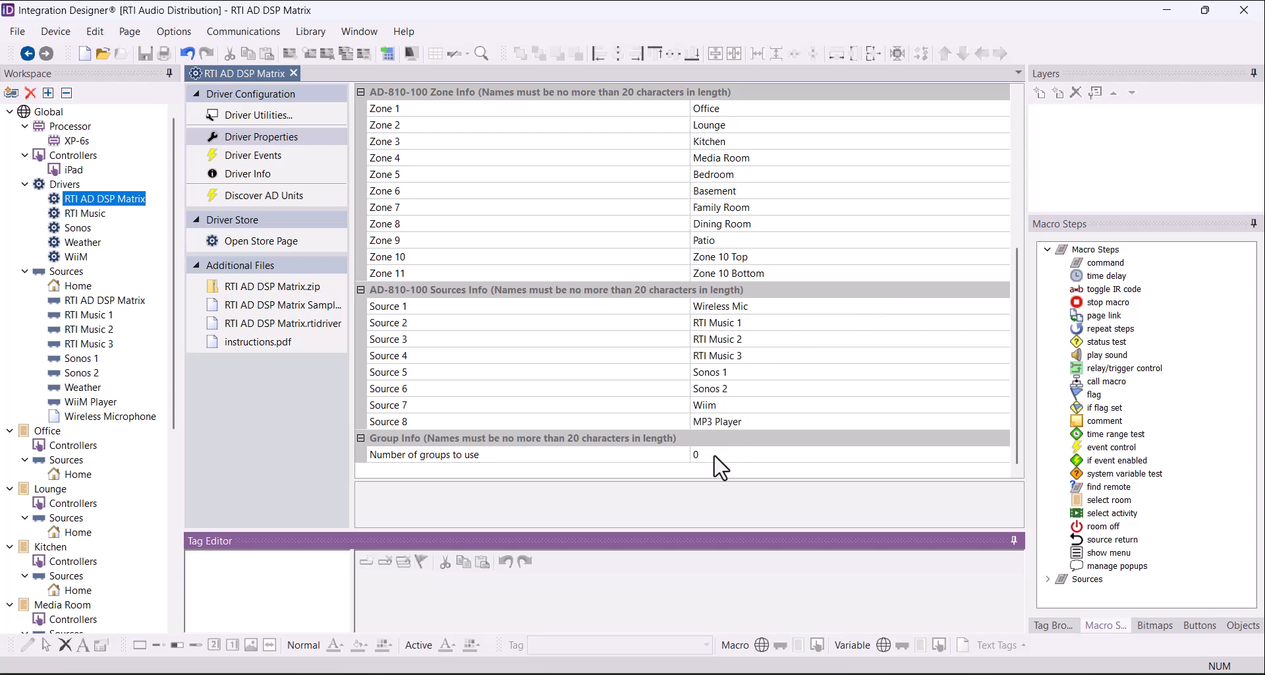
pyautogui.click(726, 455)
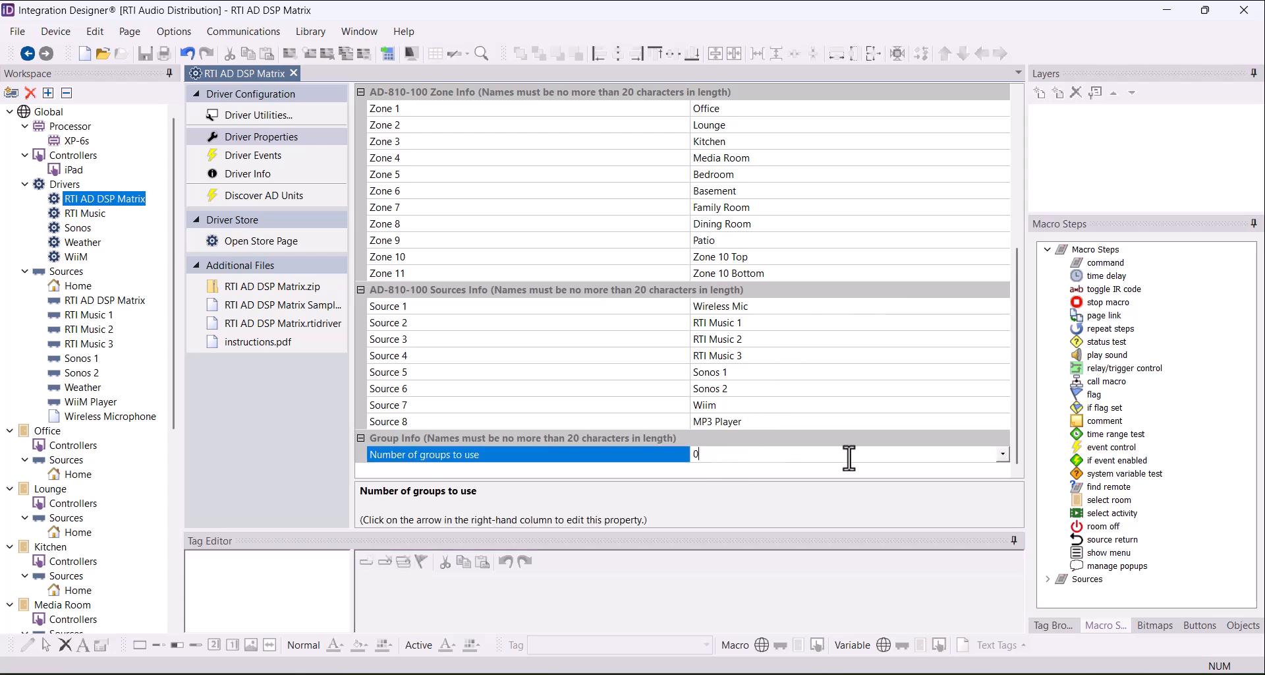
pyautogui.click(1002, 454)
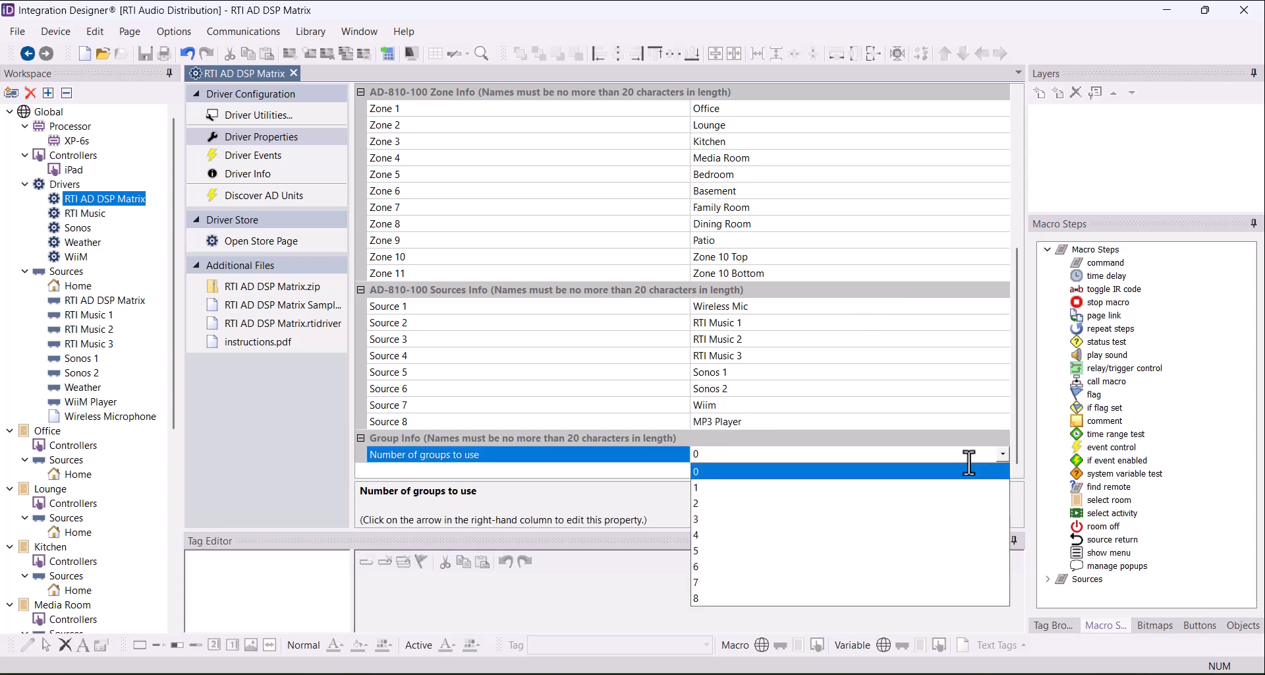
pyautogui.click(921, 506)
pyautogui.scroll(-3, 906, 483)
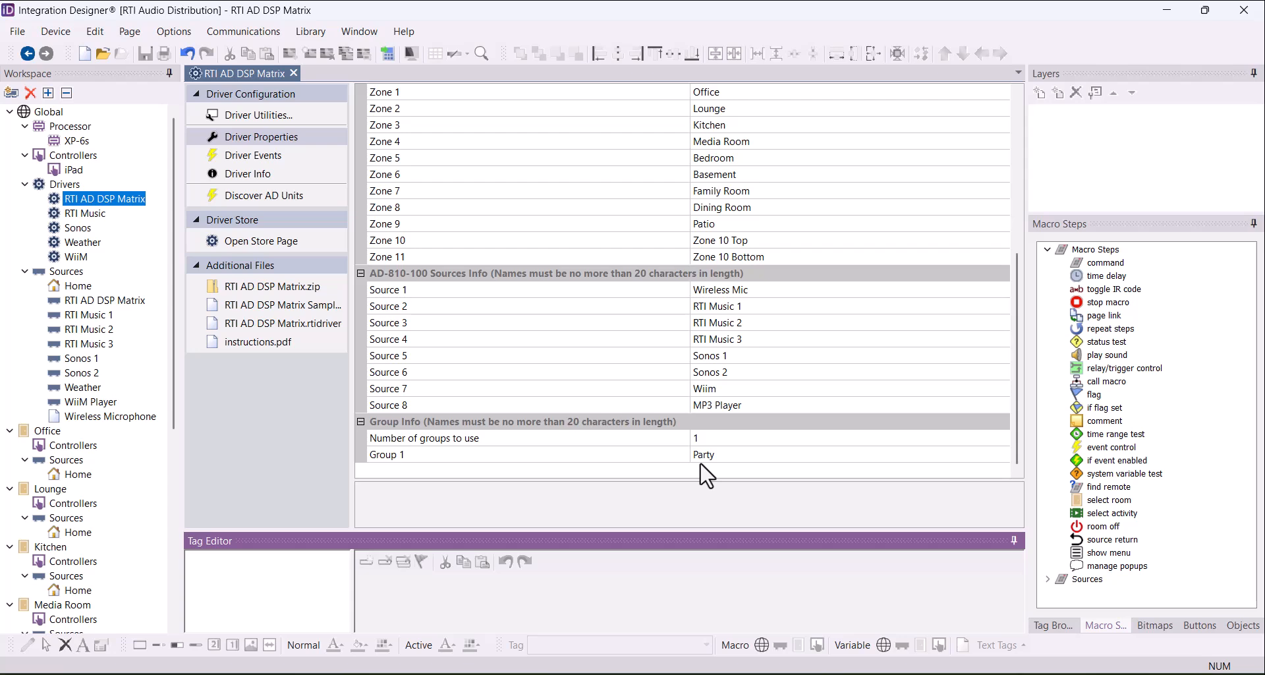
# Launch the AD-810-100's web GUI from the main device info, view its login page and close it.
pyautogui.scroll(6, 706, 475)
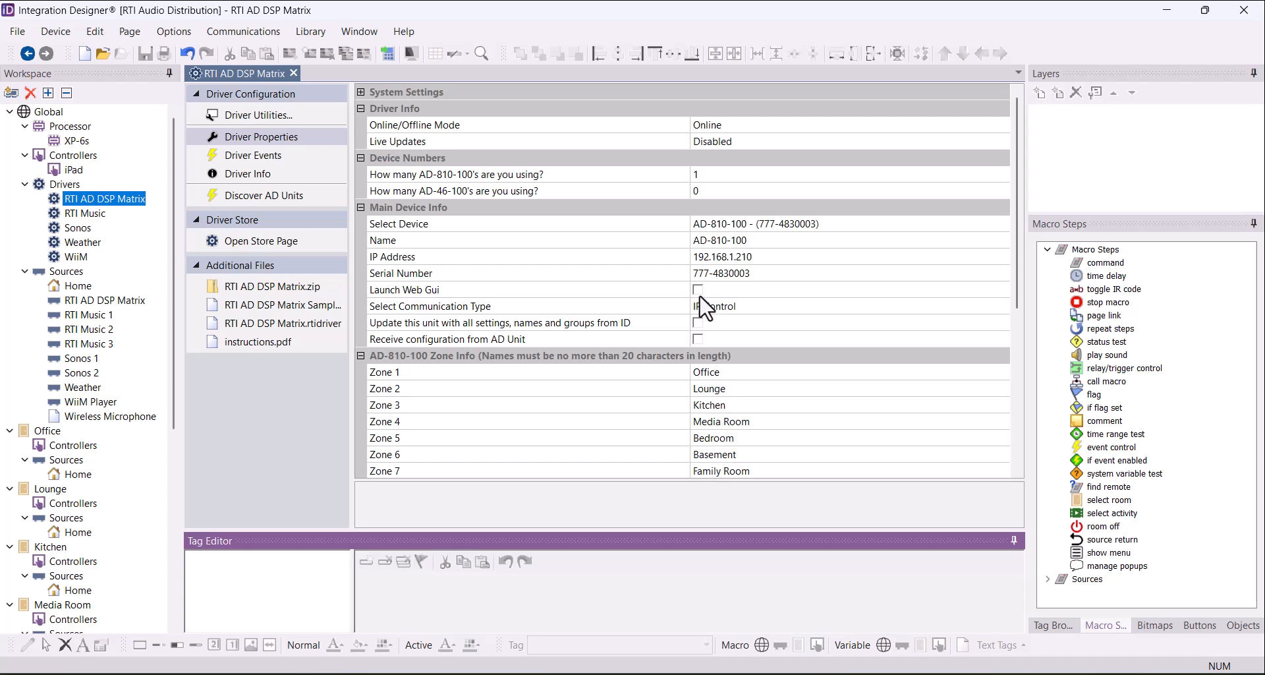
pyautogui.click(699, 290)
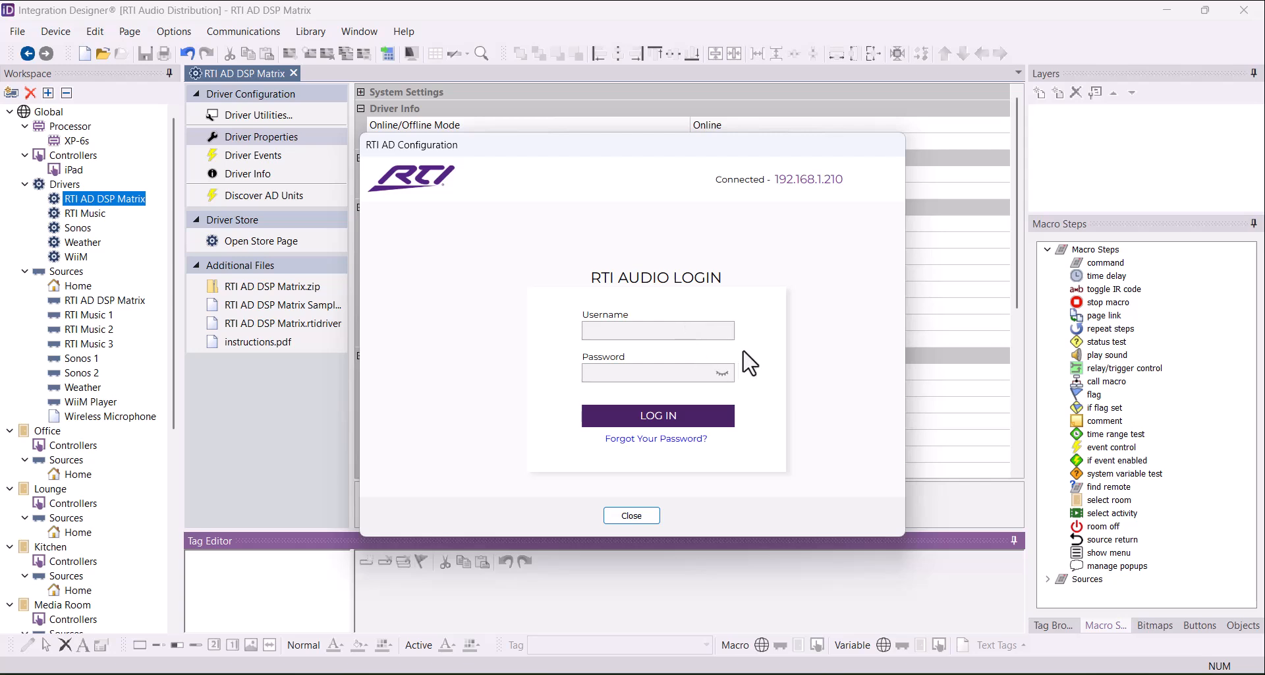
pyautogui.click(631, 516)
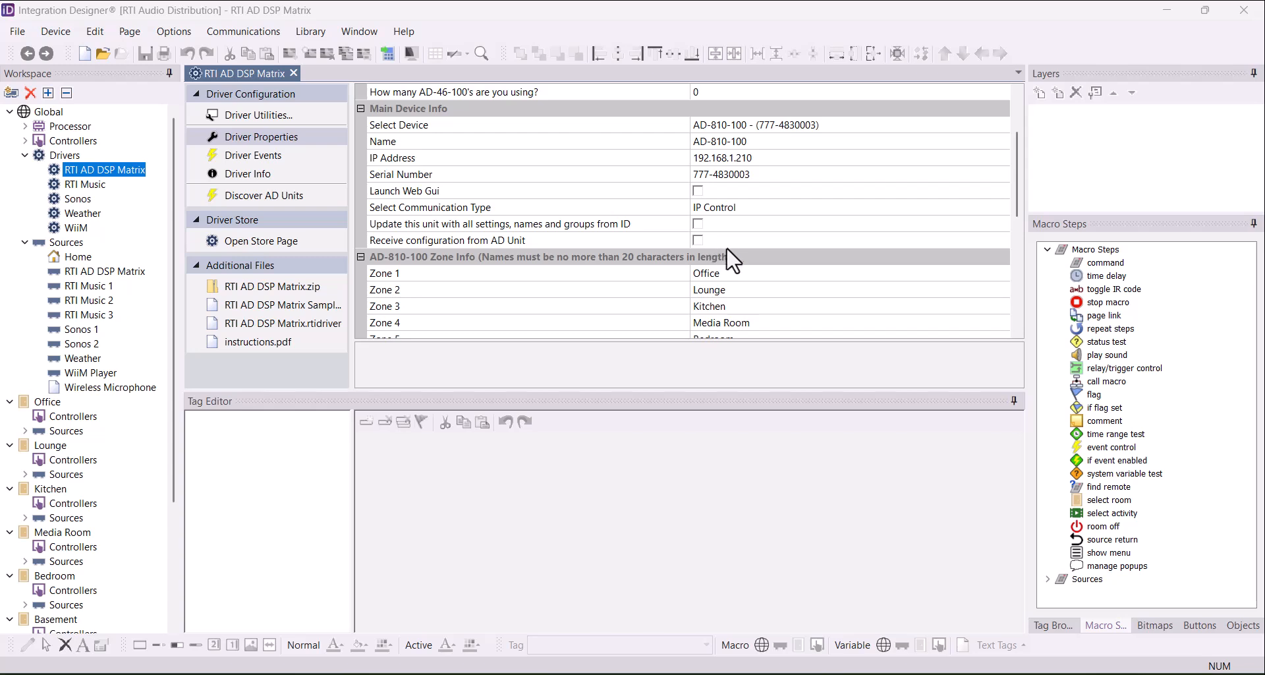
# Review the AD-810-100 zone names and source names in the RTI AD DSP Matrix driver properties.
pyautogui.scroll(-3, 729, 260)
pyautogui.scroll(-3, 771, 284)
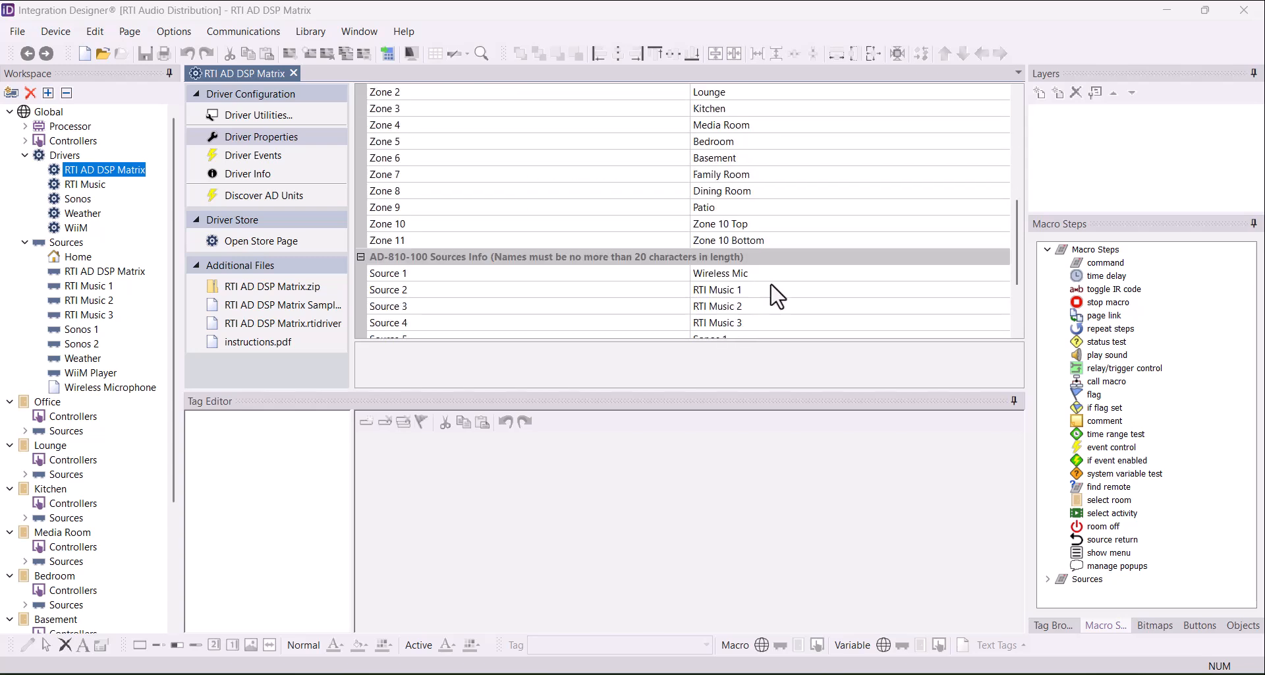
pyautogui.scroll(6, 778, 295)
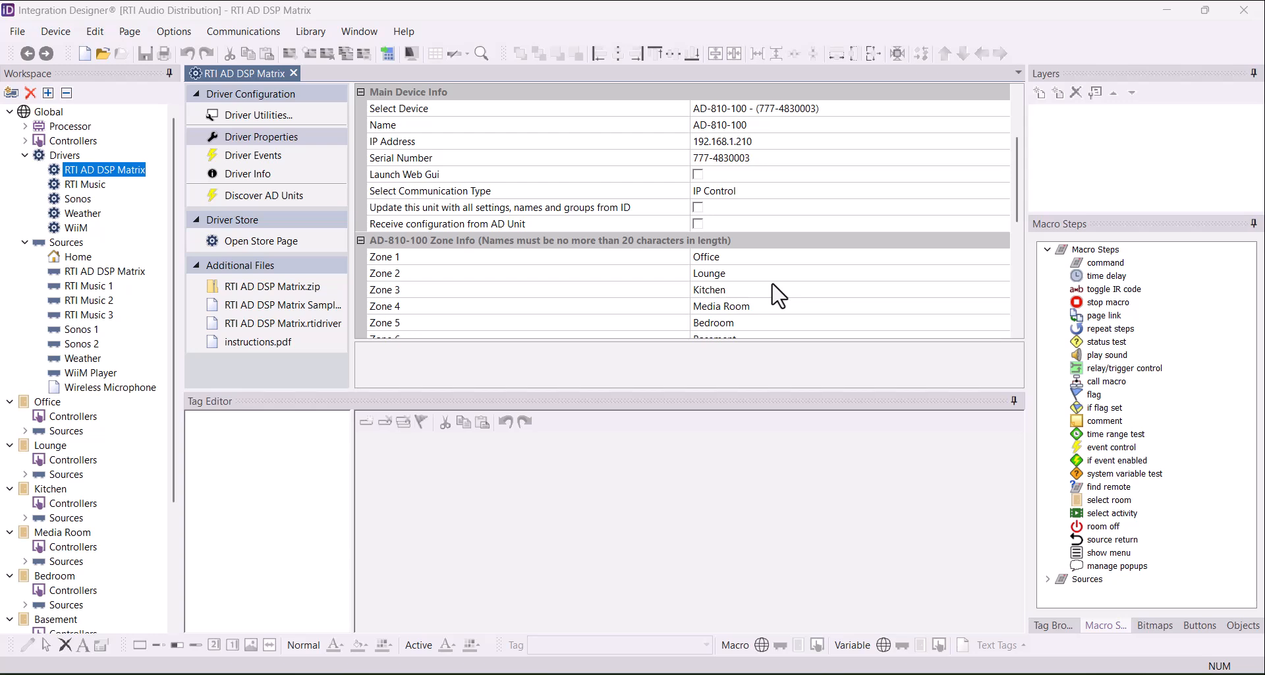
pyautogui.scroll(1, 779, 296)
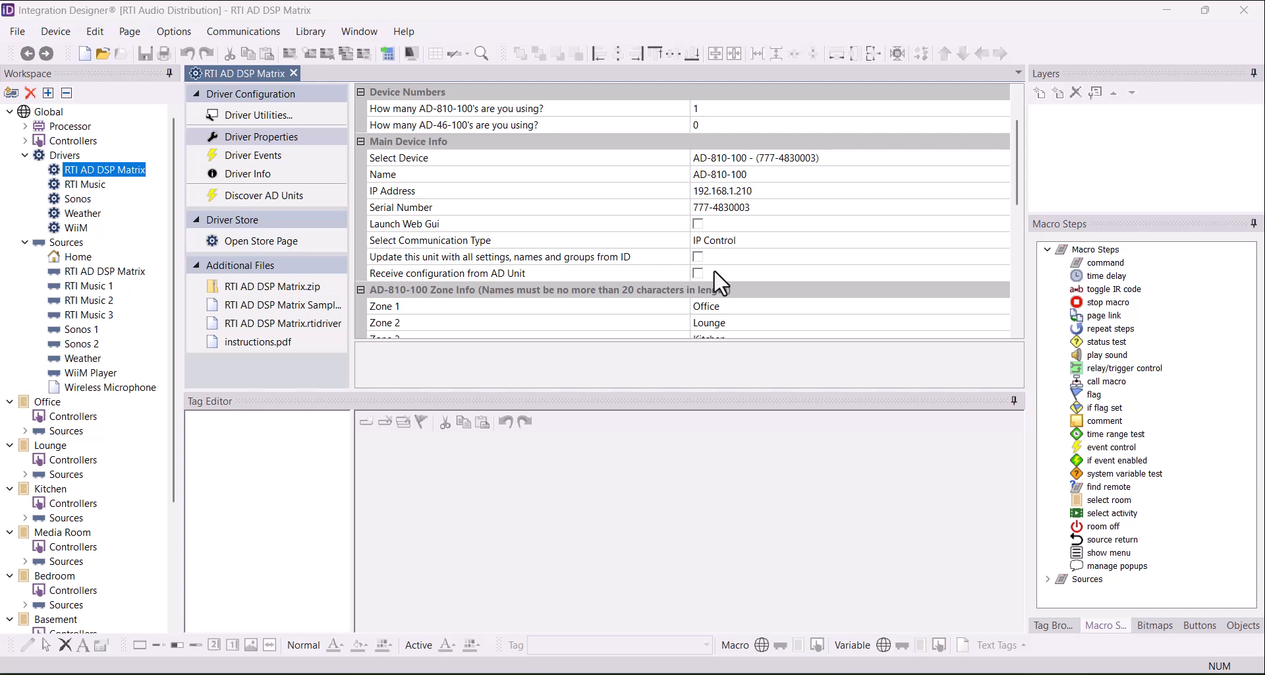
# Add the driver's Zone 1 (Office) output to the Office room as its audio source, excluding the iPad from added pages or commands.
pyautogui.click(11, 92)
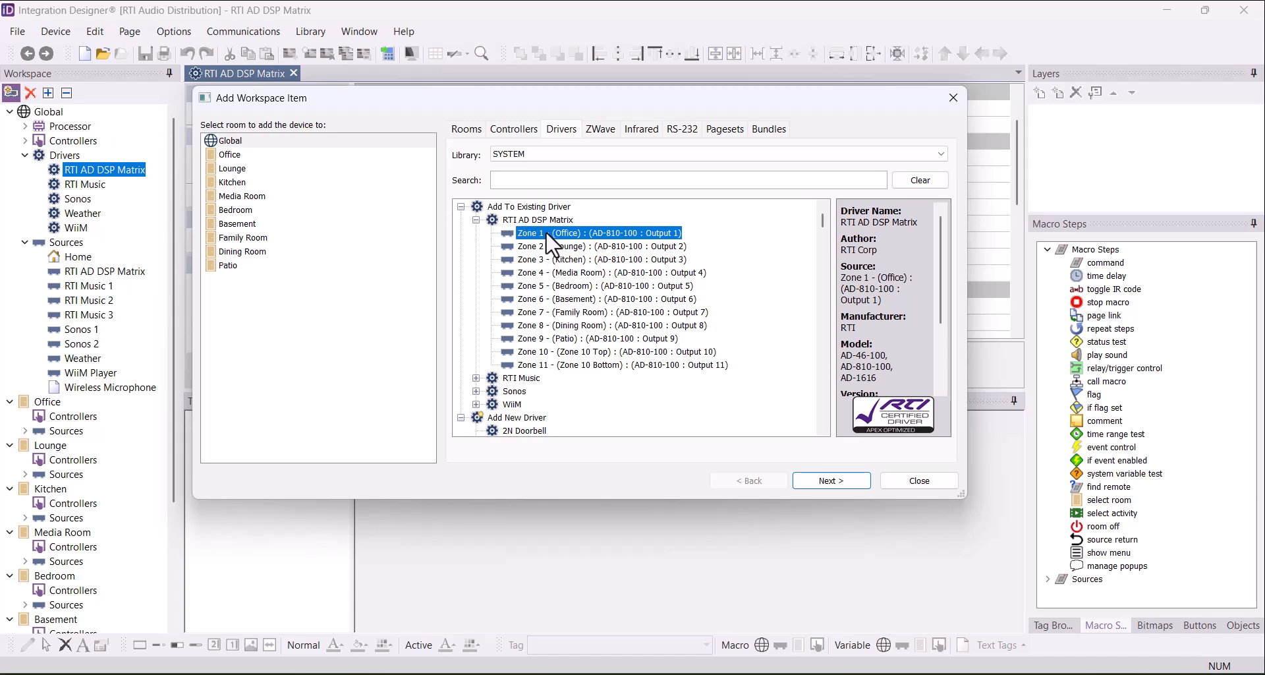
pyautogui.click(245, 156)
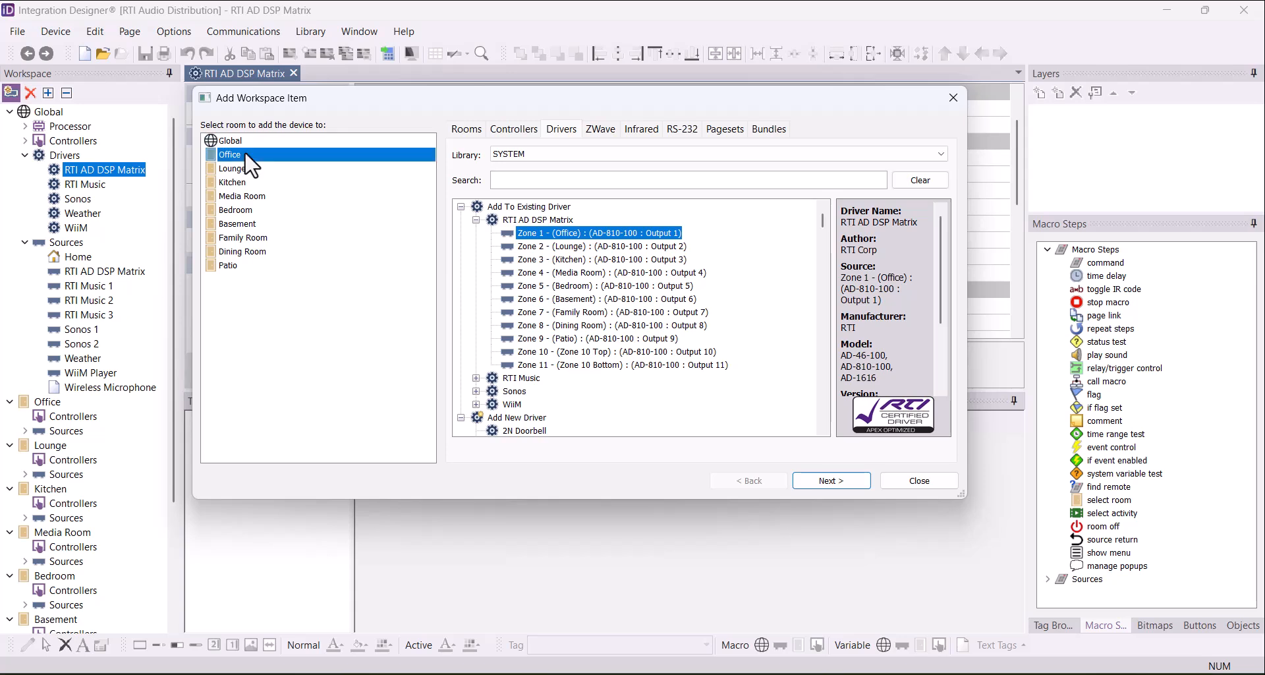
pyautogui.click(823, 482)
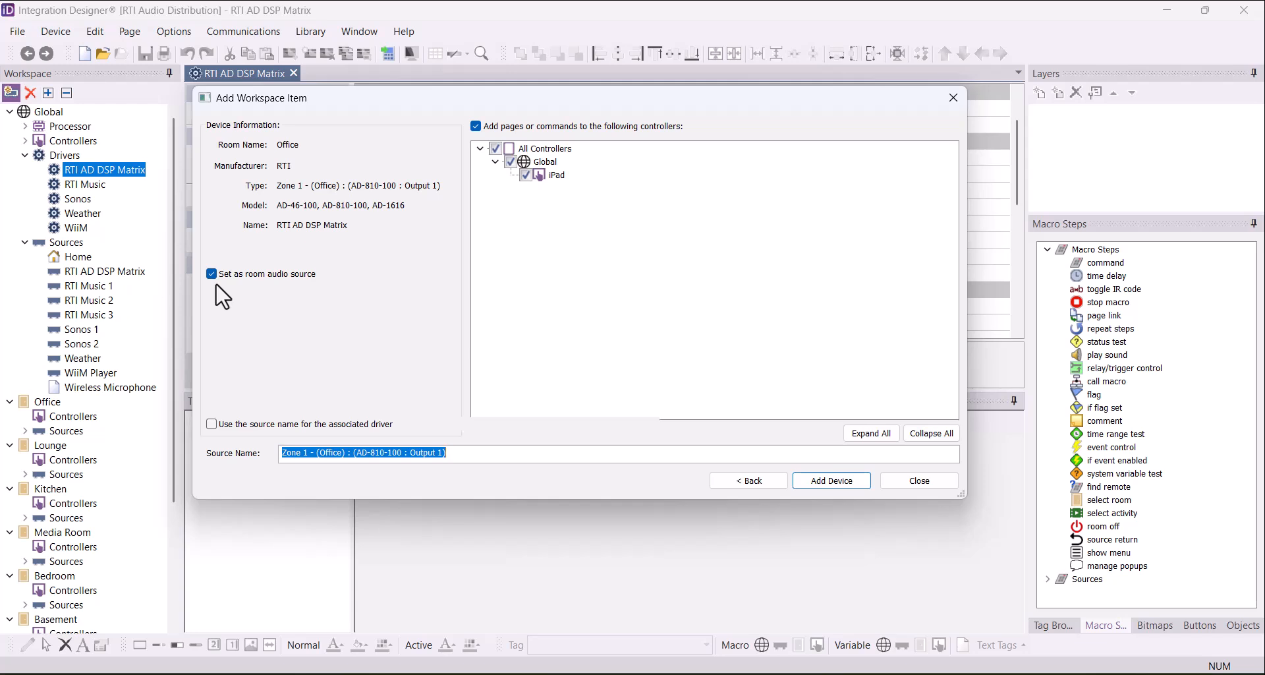
pyautogui.click(525, 175)
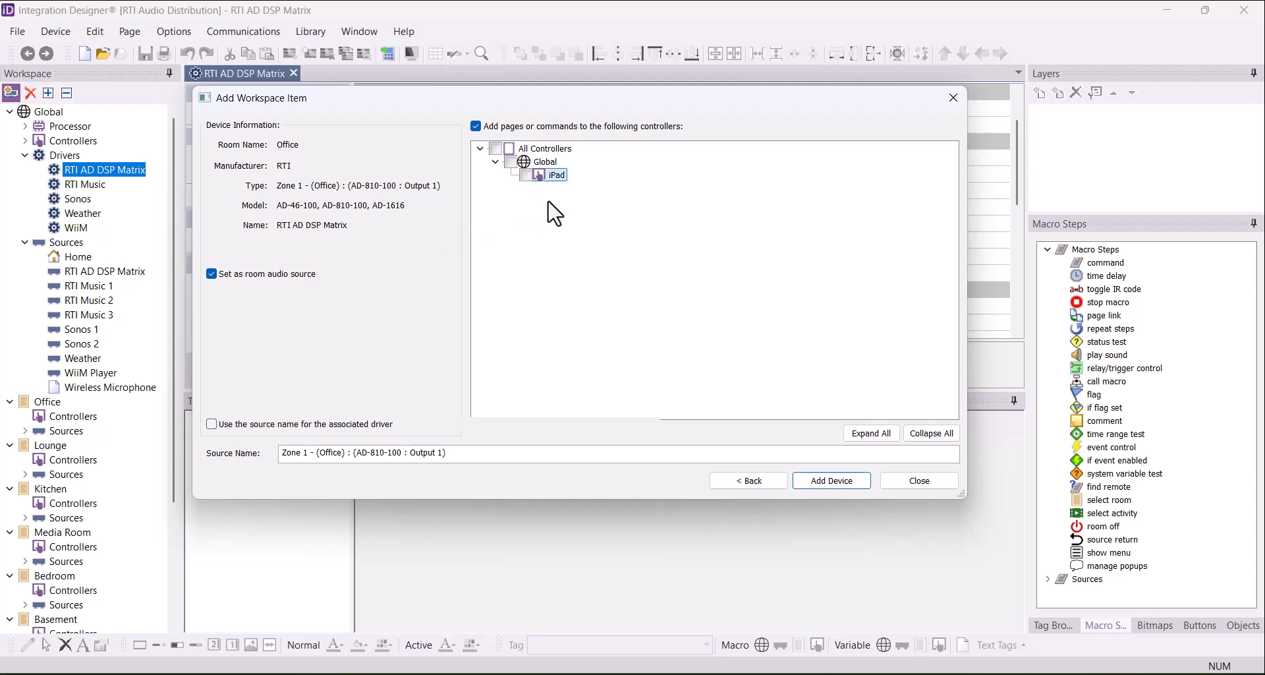
pyautogui.click(833, 481)
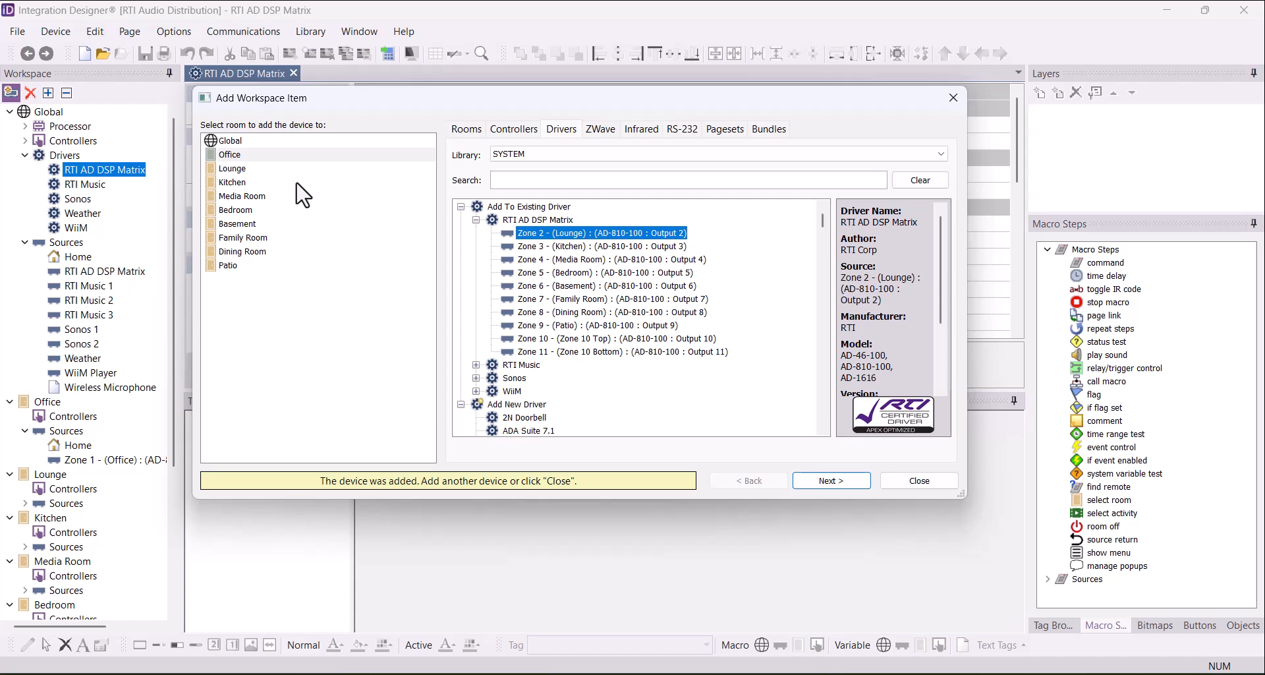
# Add the driver's Zone 2 to Zone 9 outputs as sources to their matching rooms, from Lounge through Patio.
pyautogui.click(244, 170)
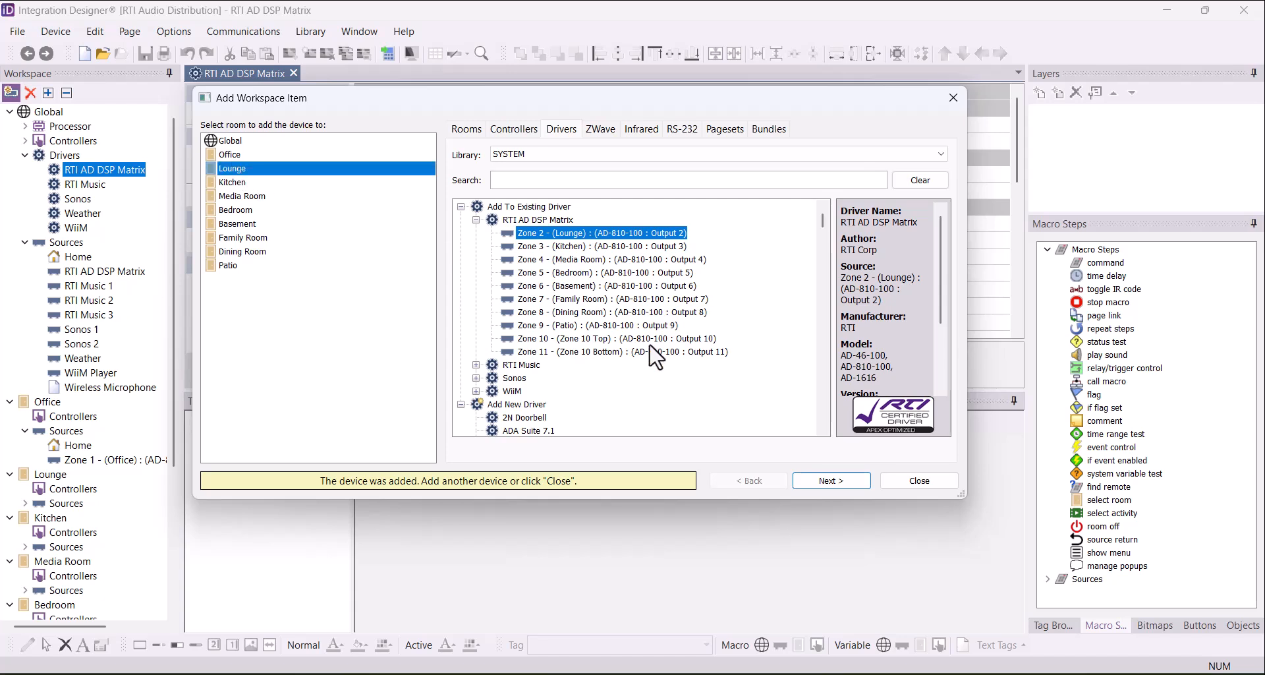
pyautogui.click(822, 479)
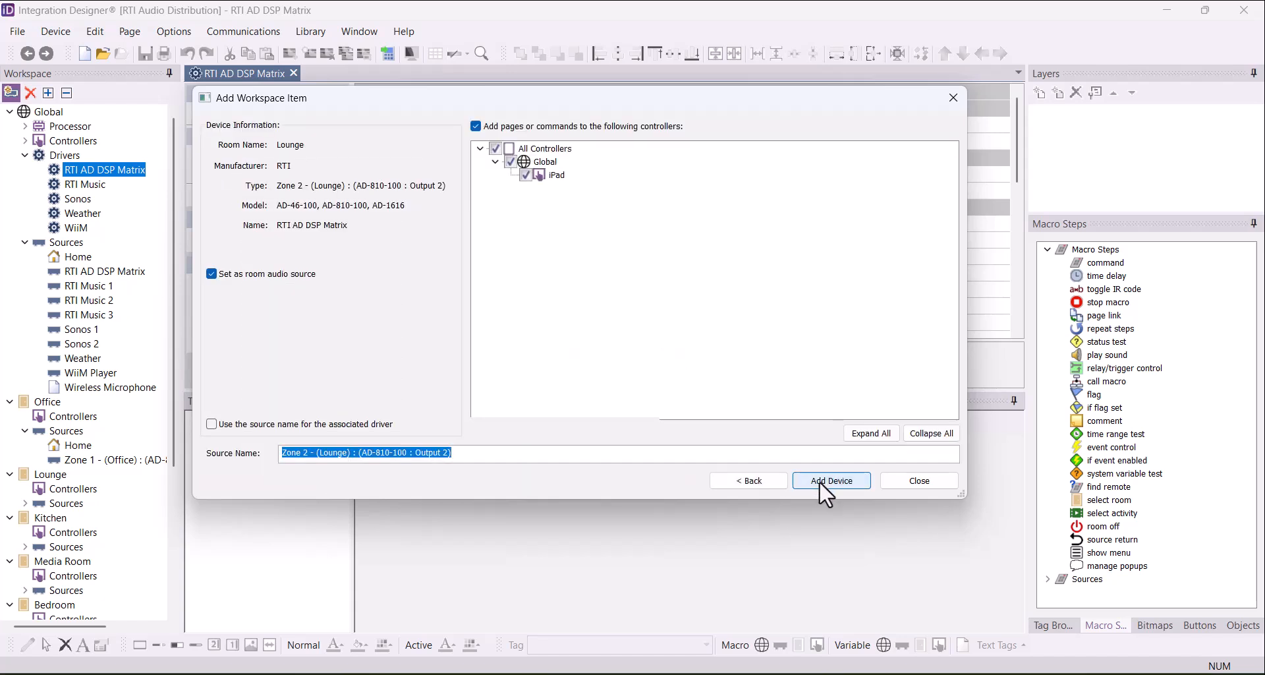
pyautogui.click(819, 480)
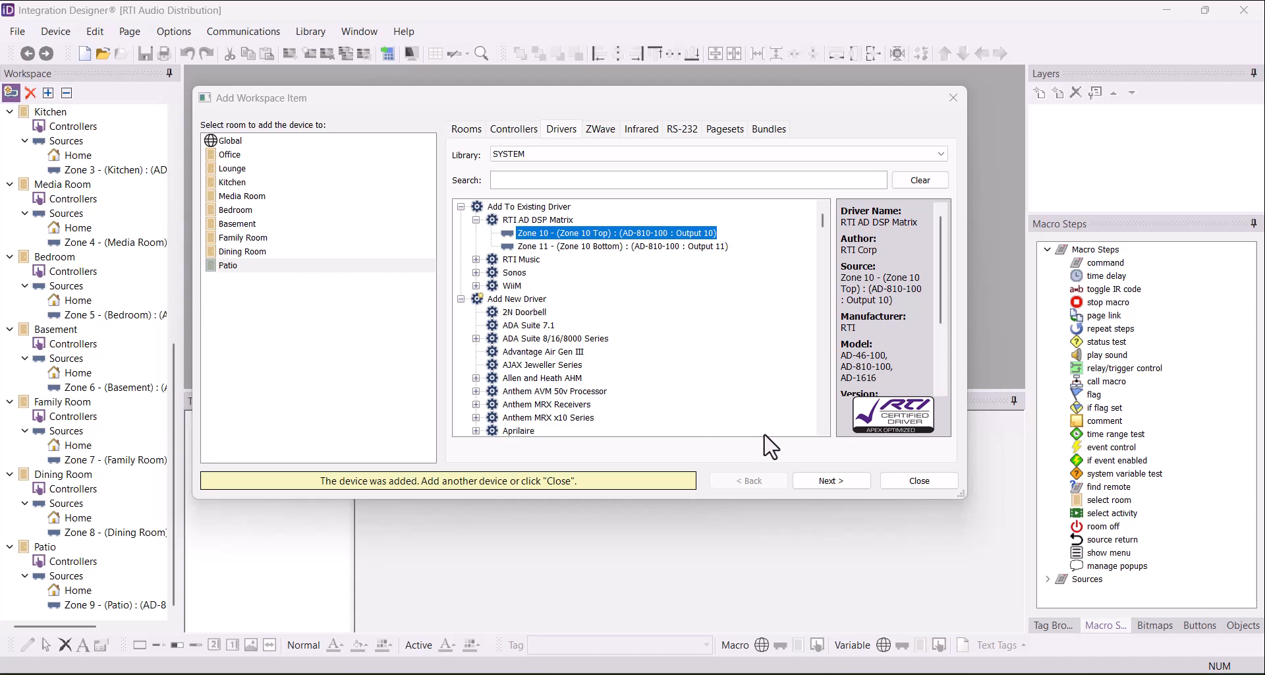
# Finish adding workspace items and widen the workspace tree to show more of the zone source names.
pyautogui.click(935, 494)
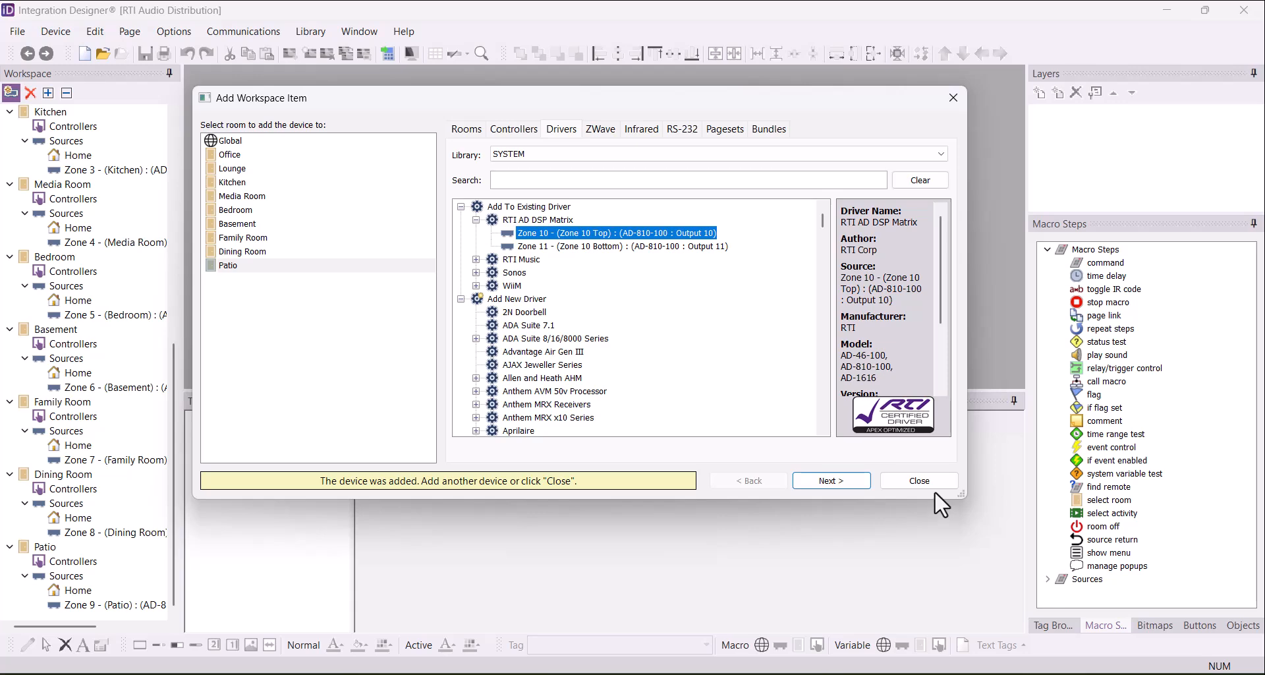
pyautogui.click(924, 481)
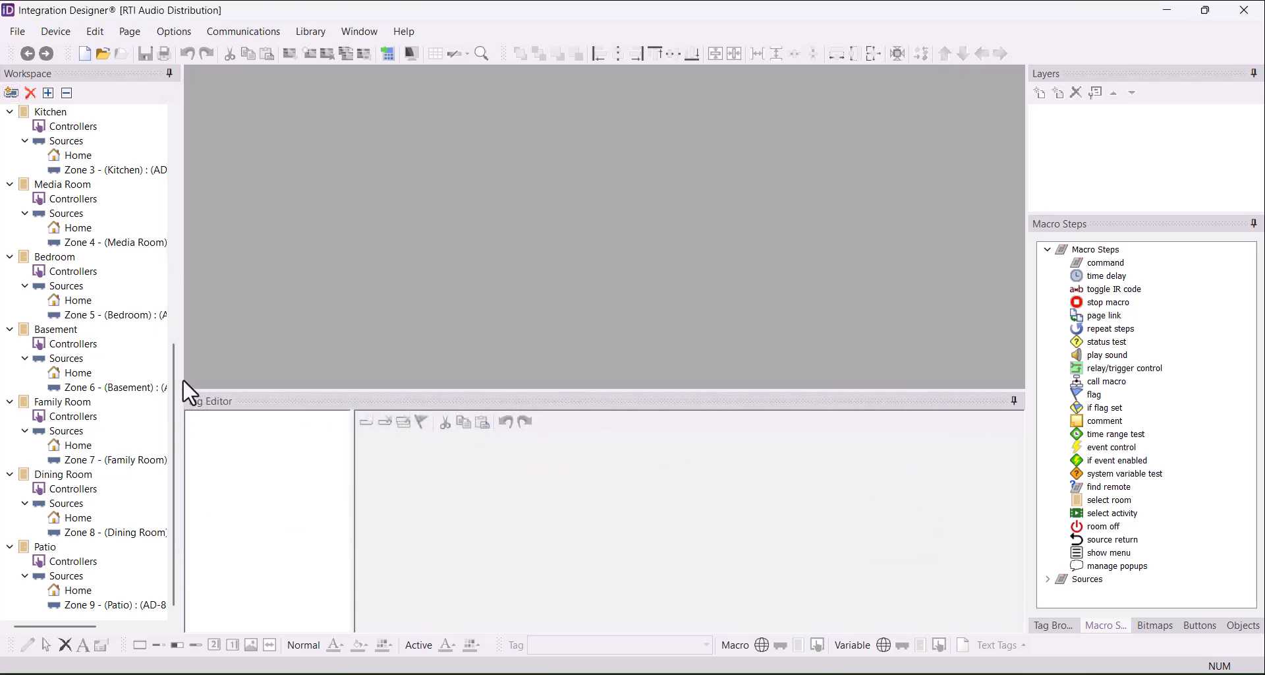
pyautogui.moveTo(184, 381); pyautogui.dragTo(274, 387)
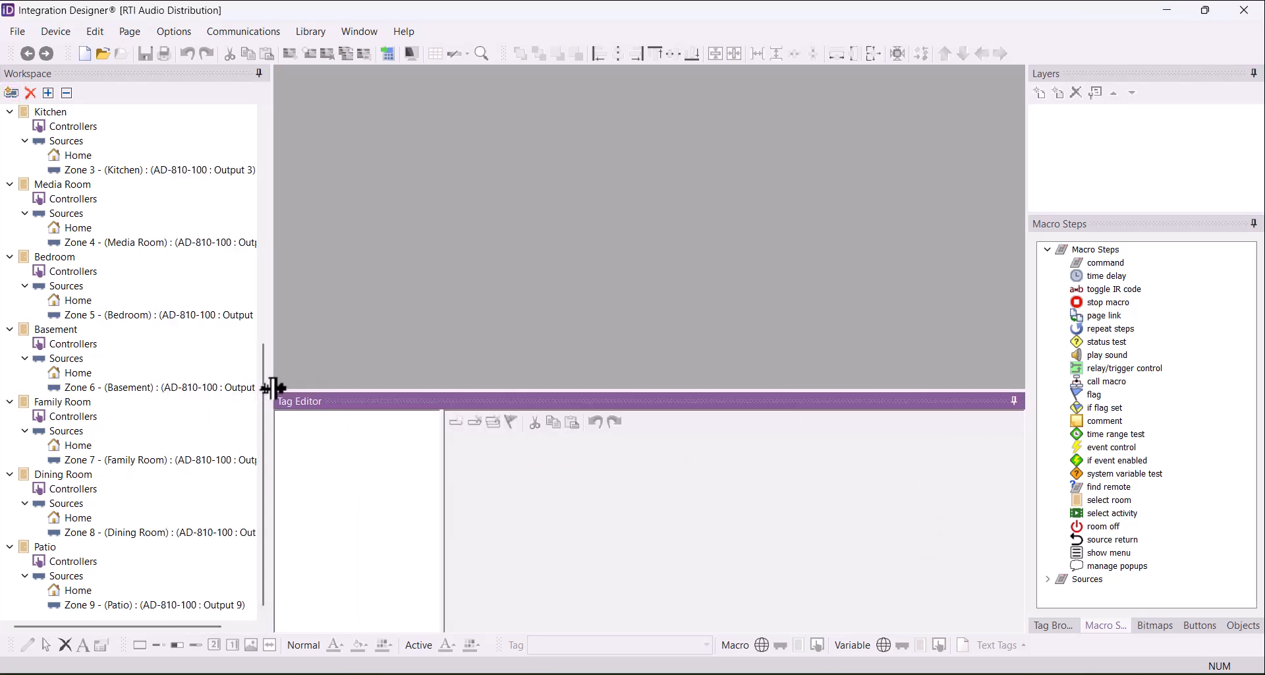